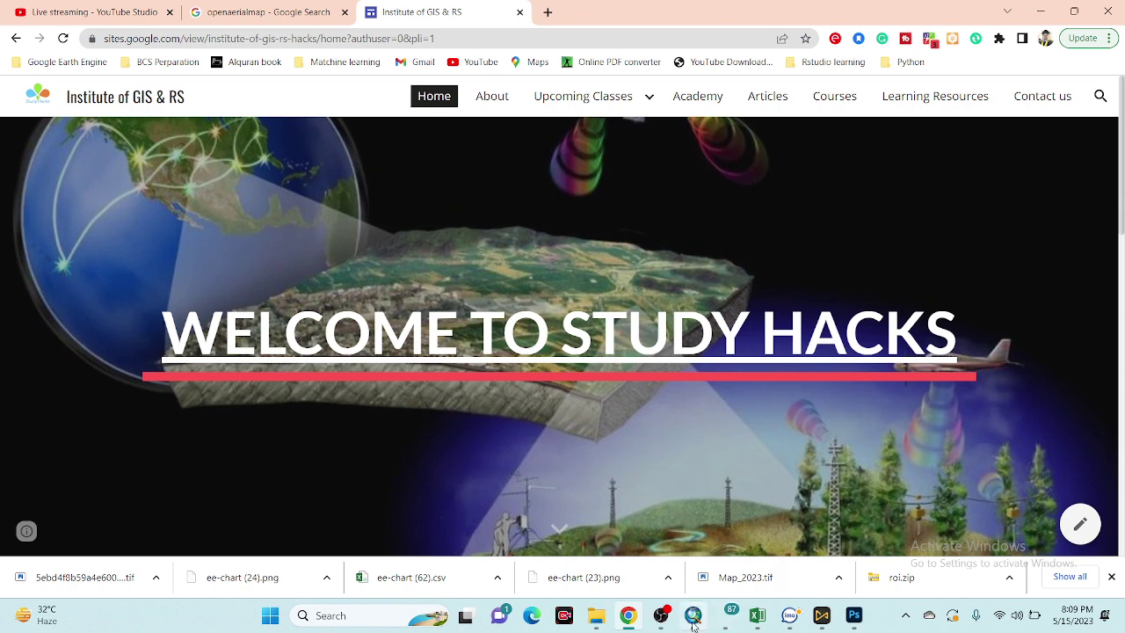
Switch to ArcMap and examine the high-resolution satellite image along the lake and across the surrounding city blocks
mouse_move(694, 625)
click(681, 563)
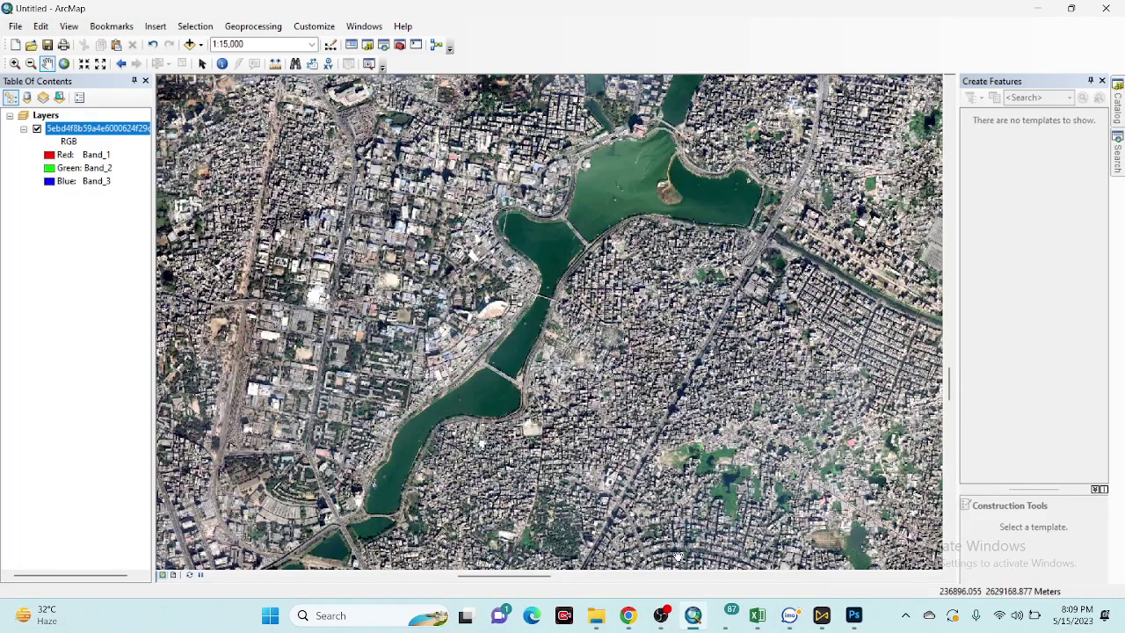
drag(581, 255, 581, 316)
drag(593, 270, 622, 193)
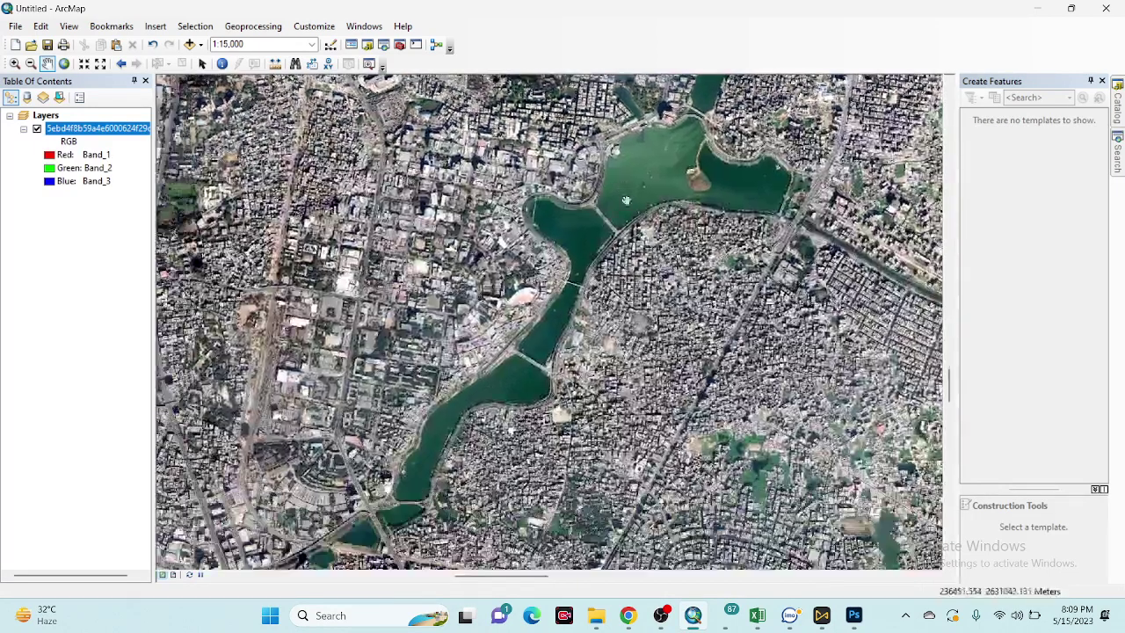
drag(672, 304, 694, 234)
drag(693, 299, 690, 241)
drag(710, 363, 707, 308)
drag(729, 347, 726, 276)
drag(567, 341, 621, 404)
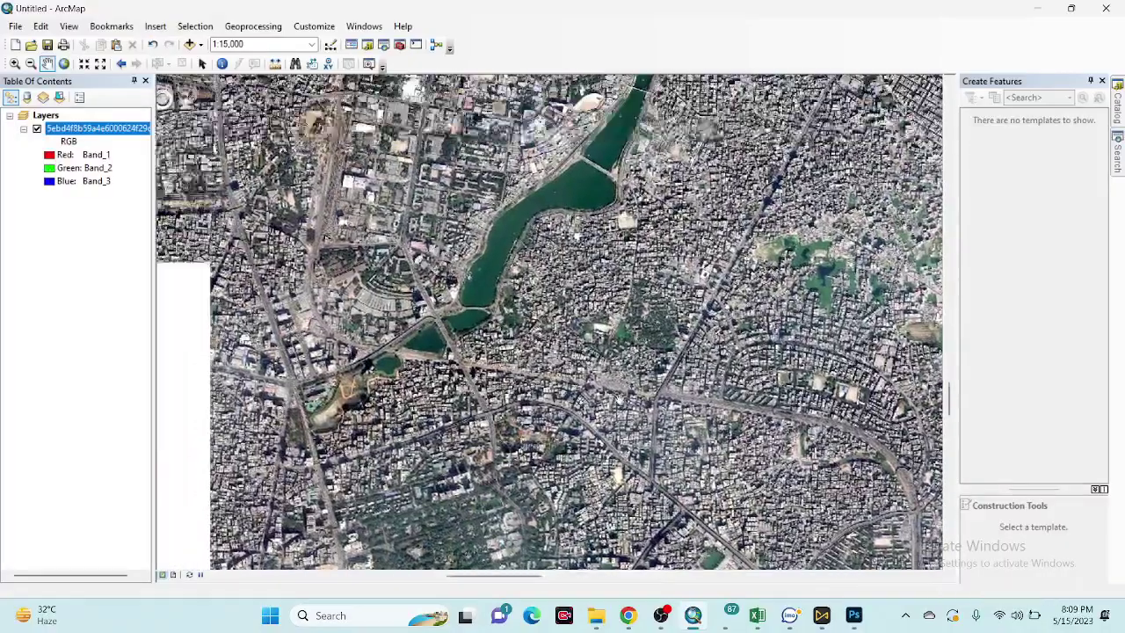
drag(536, 332, 547, 402)
drag(479, 280, 553, 338)
drag(489, 259, 555, 336)
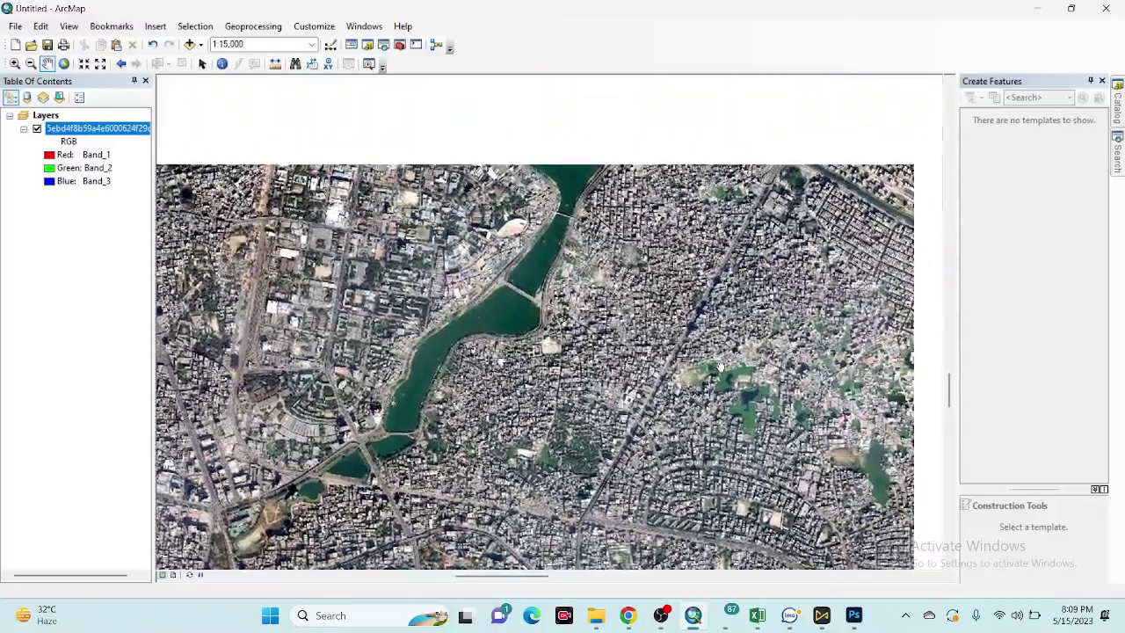
drag(747, 260, 706, 331)
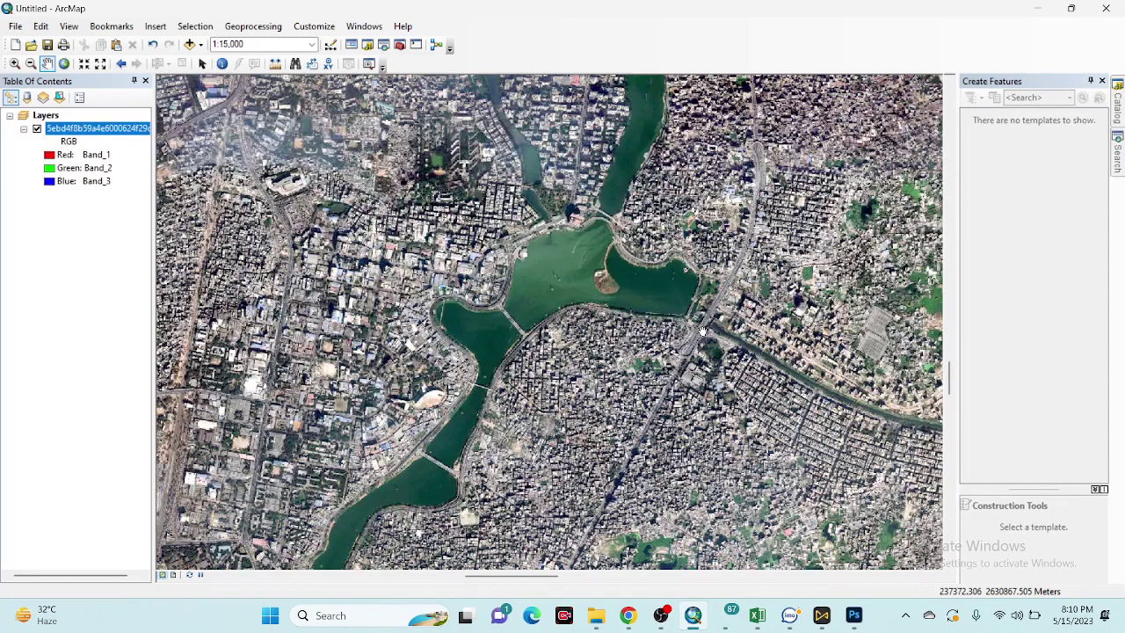
drag(711, 314, 677, 413)
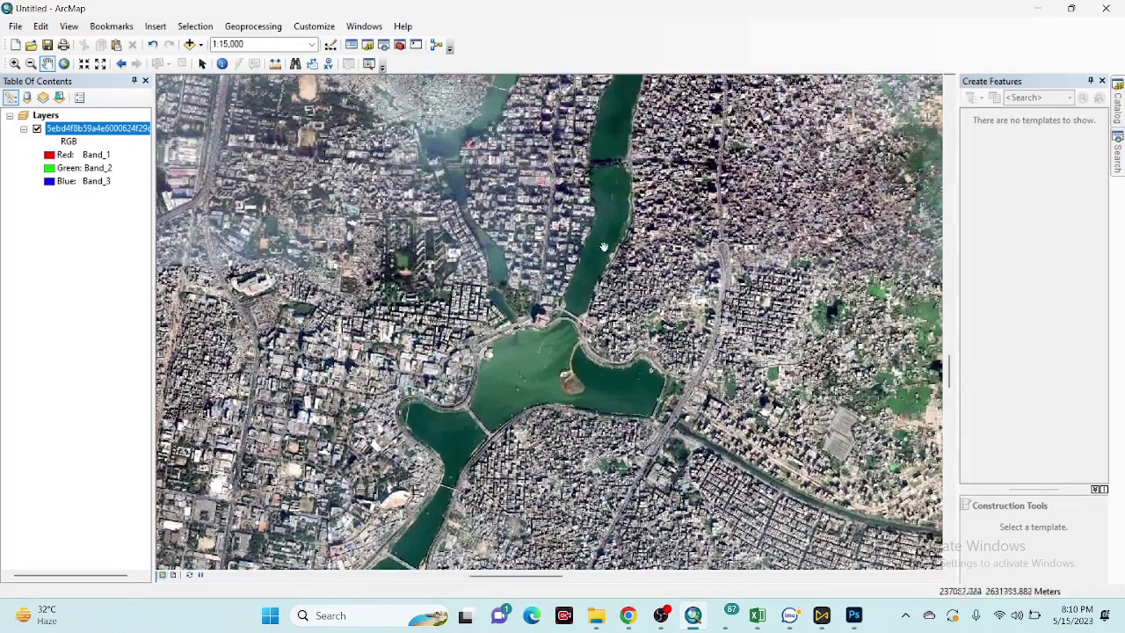
drag(612, 223, 656, 323)
drag(562, 439, 599, 245)
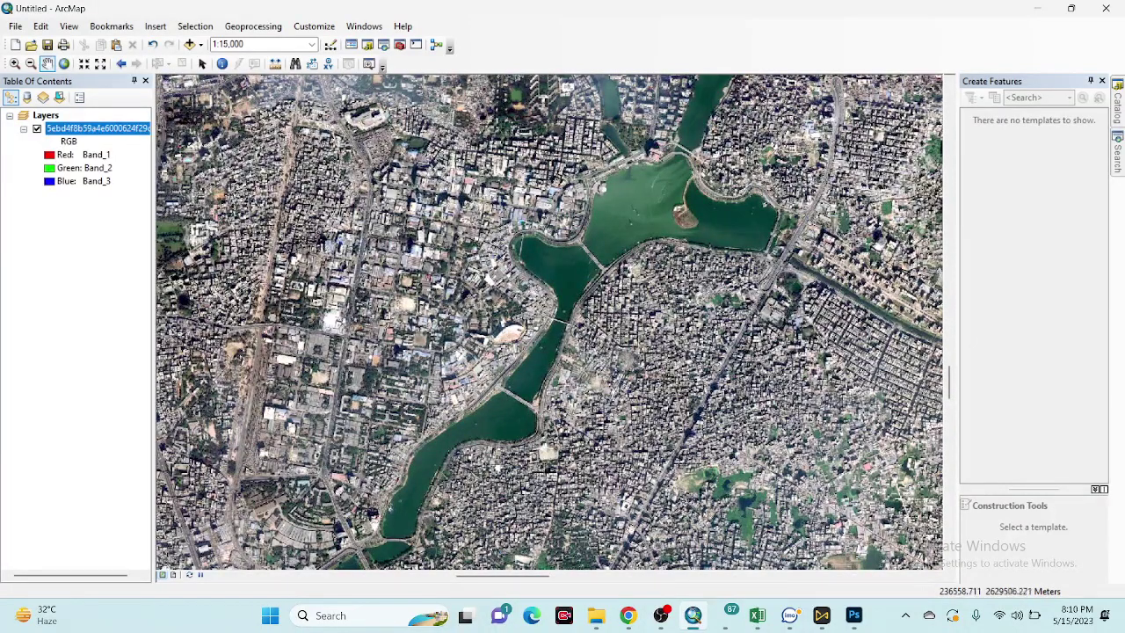
Switch to Chrome, open the OpenAerialMap website from the openaerialmap search results, and start exploring its imagery map around Dhaka
mouse_move(626, 615)
click(617, 527)
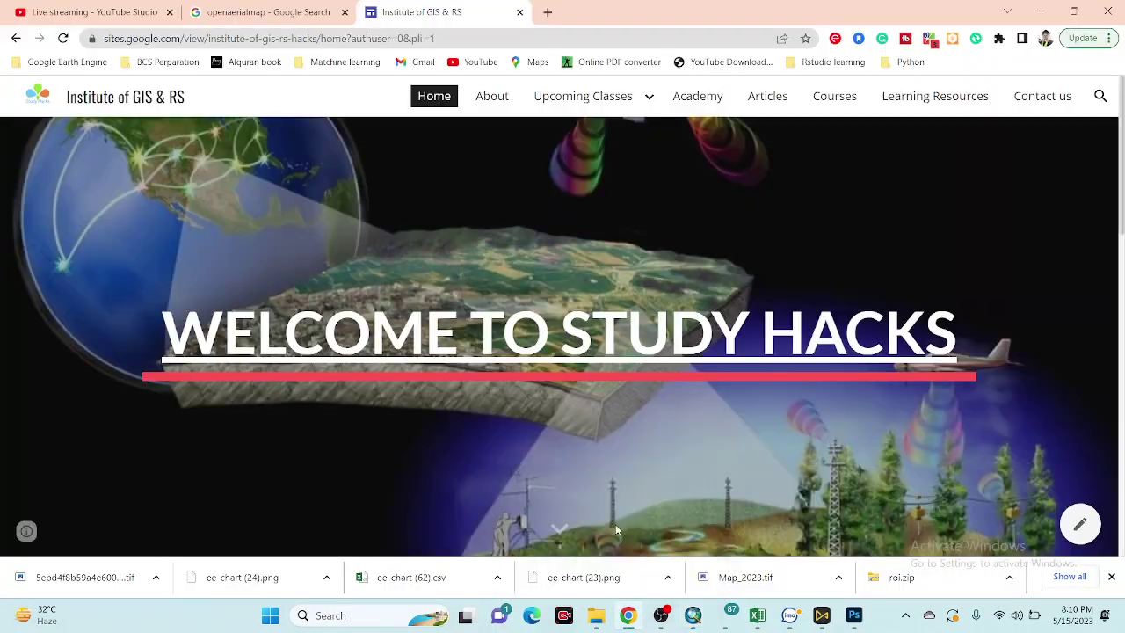
click(280, 12)
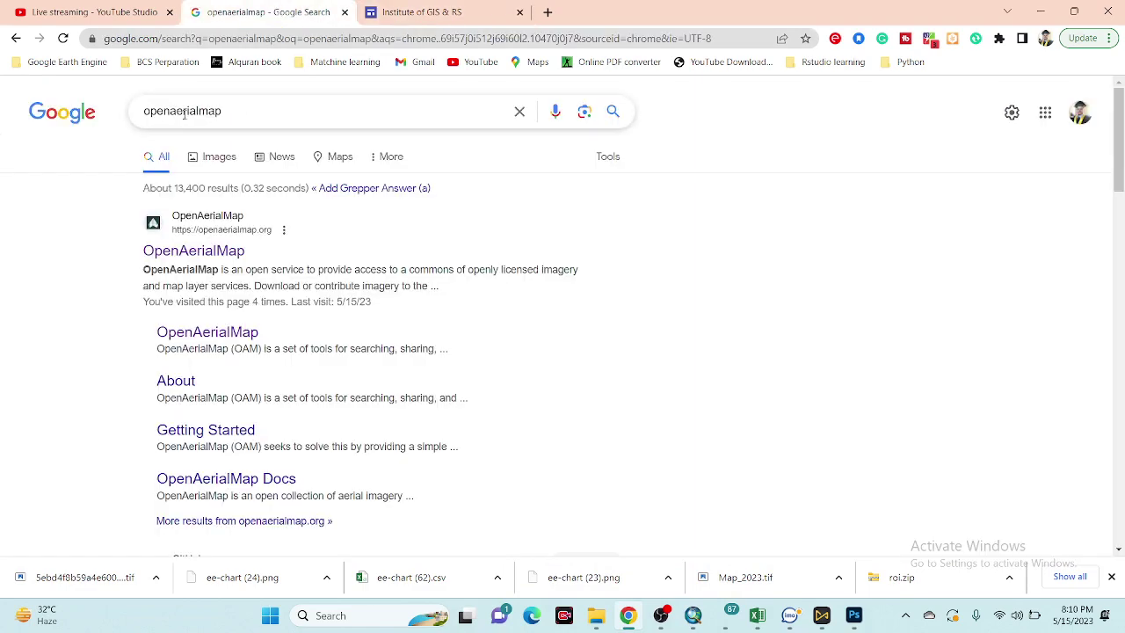
drag(227, 111, 138, 115)
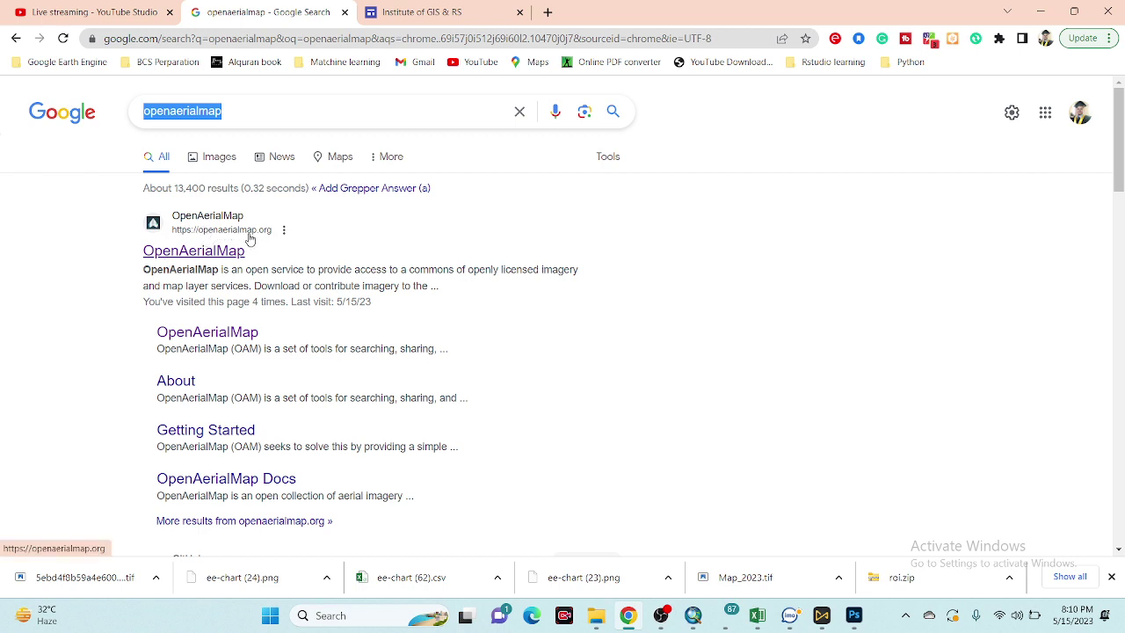
click(221, 257)
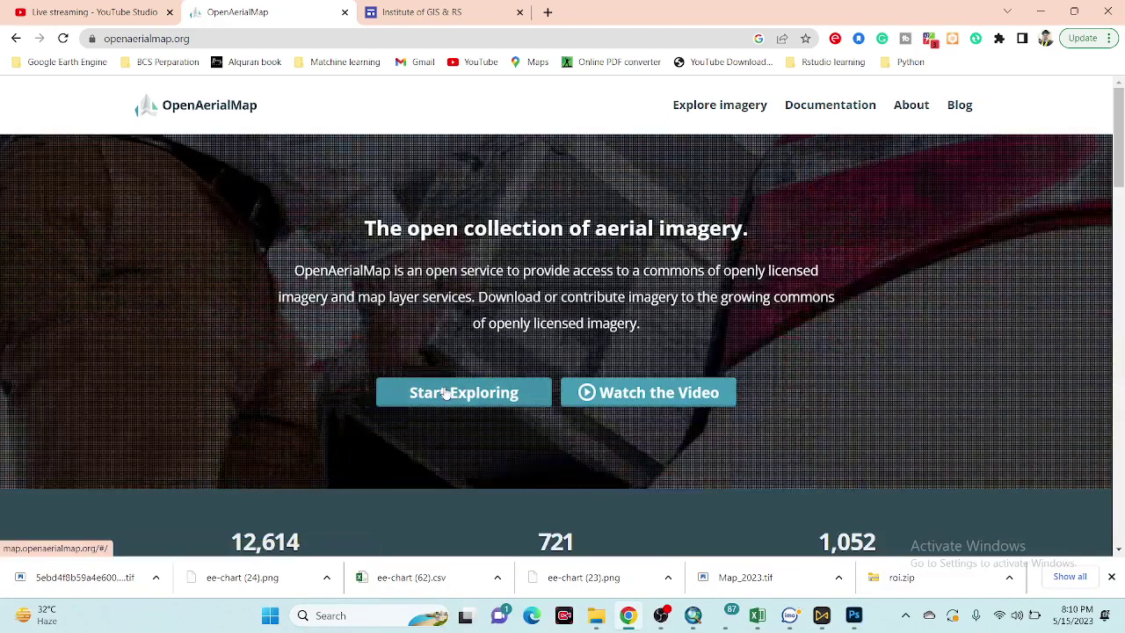
click(446, 393)
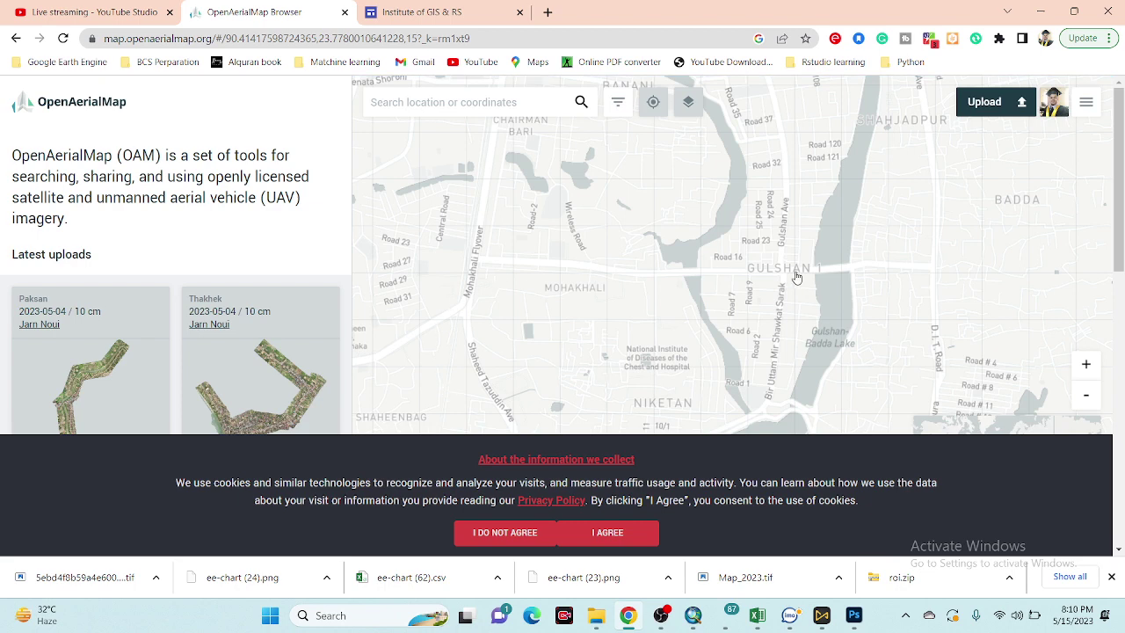
drag(796, 270, 704, 207)
drag(775, 307, 737, 181)
drag(750, 326, 737, 224)
scroll(695, 253, down, 3)
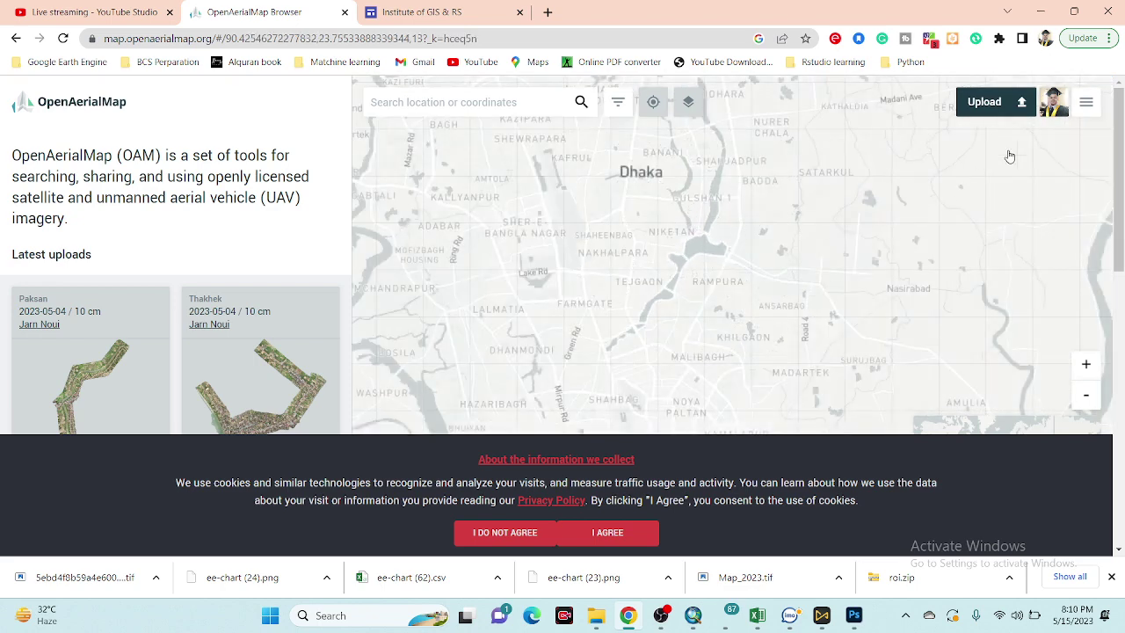
View the account's profile page, highlight its e-mail address, and return to the imagery map
click(1054, 110)
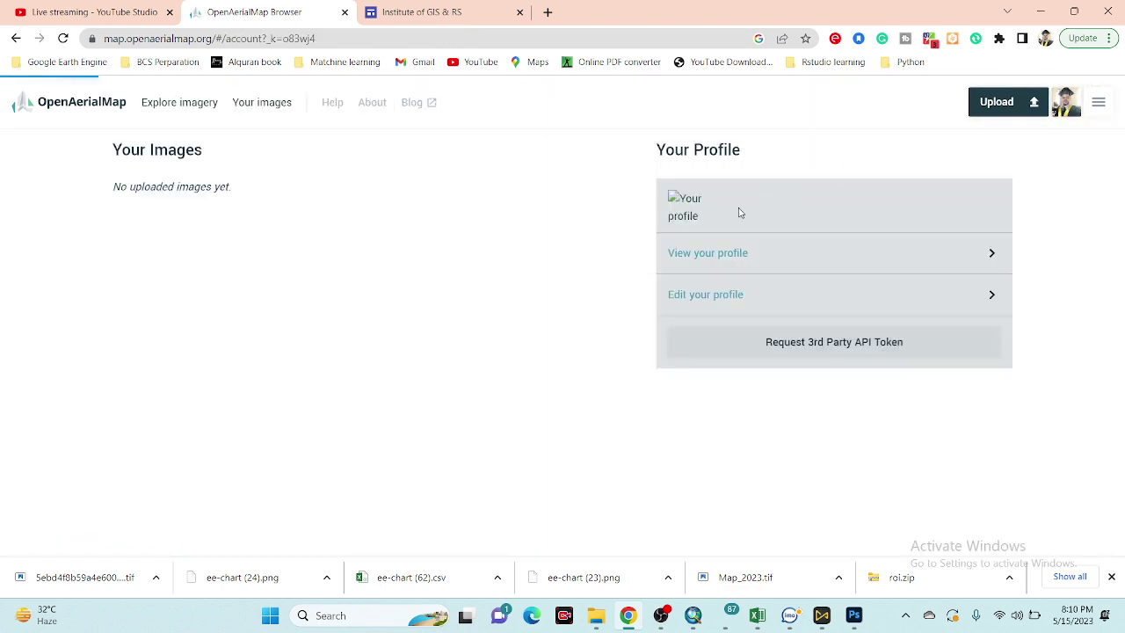
drag(754, 217, 897, 215)
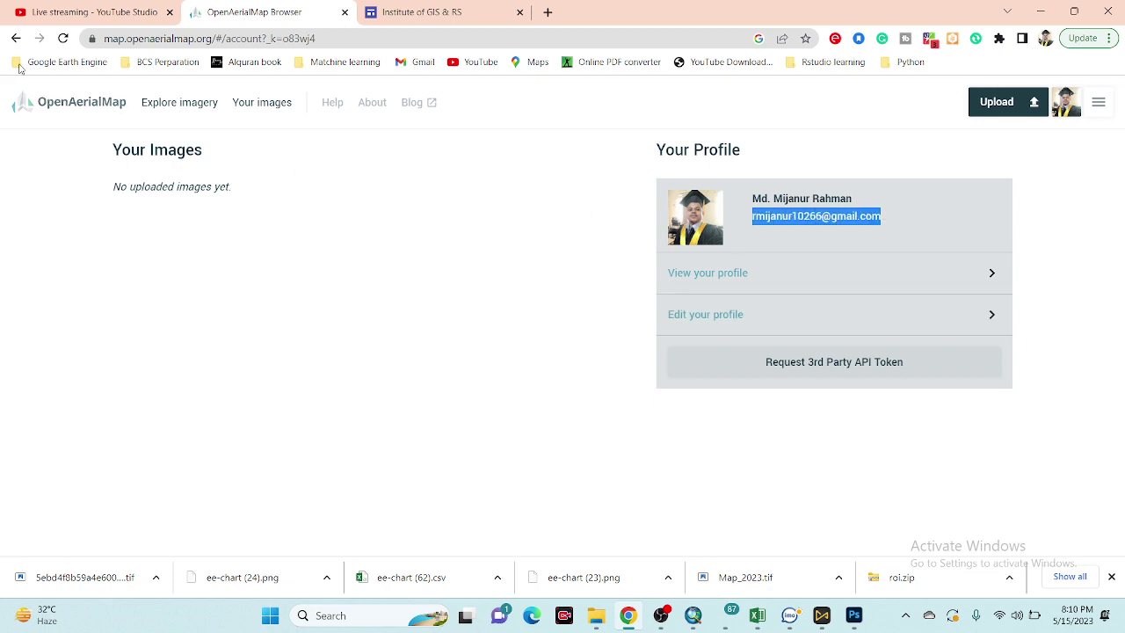
click(16, 38)
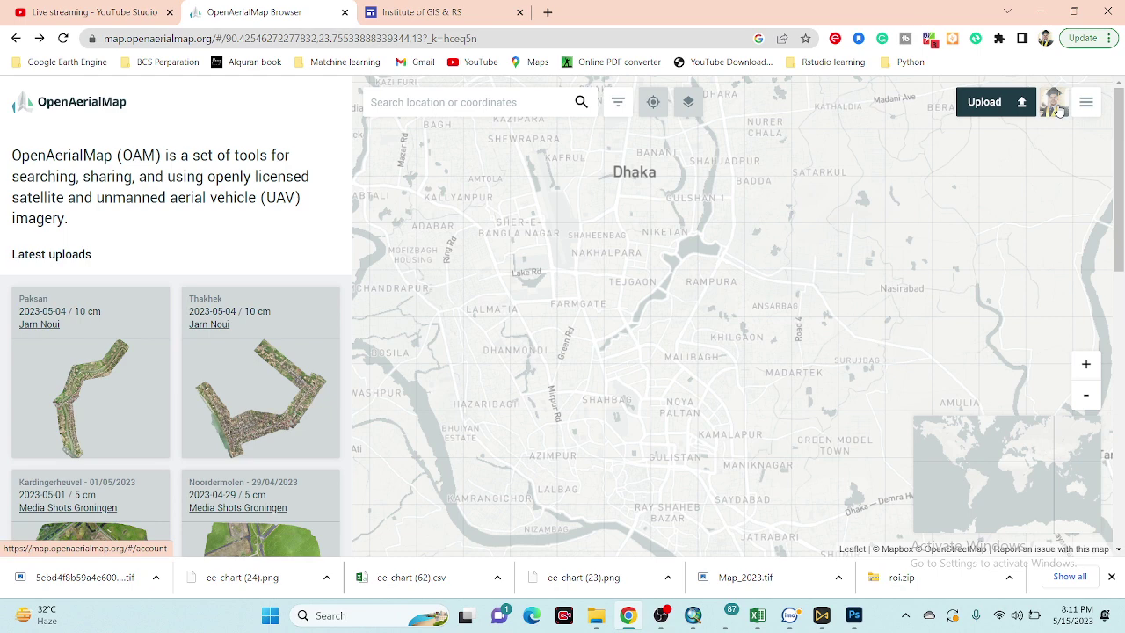
Locate Dhaka within Bangladesh on the map and examine the imagery coverage grid around the city
scroll(590, 252, down, 2)
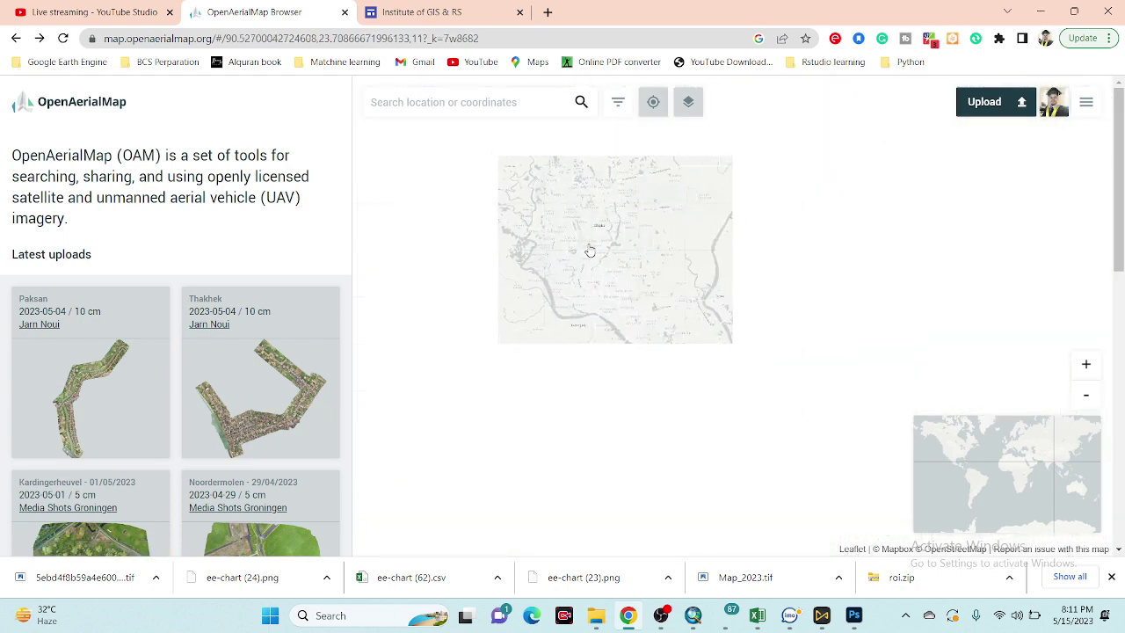
scroll(590, 251, down, 2)
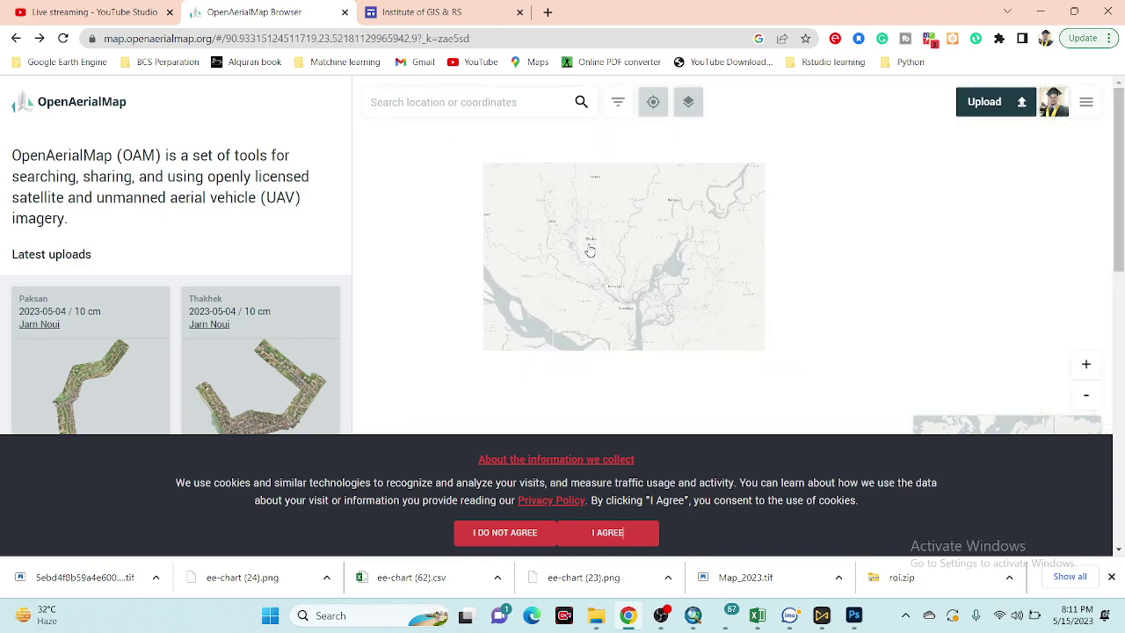
scroll(590, 251, down, 2)
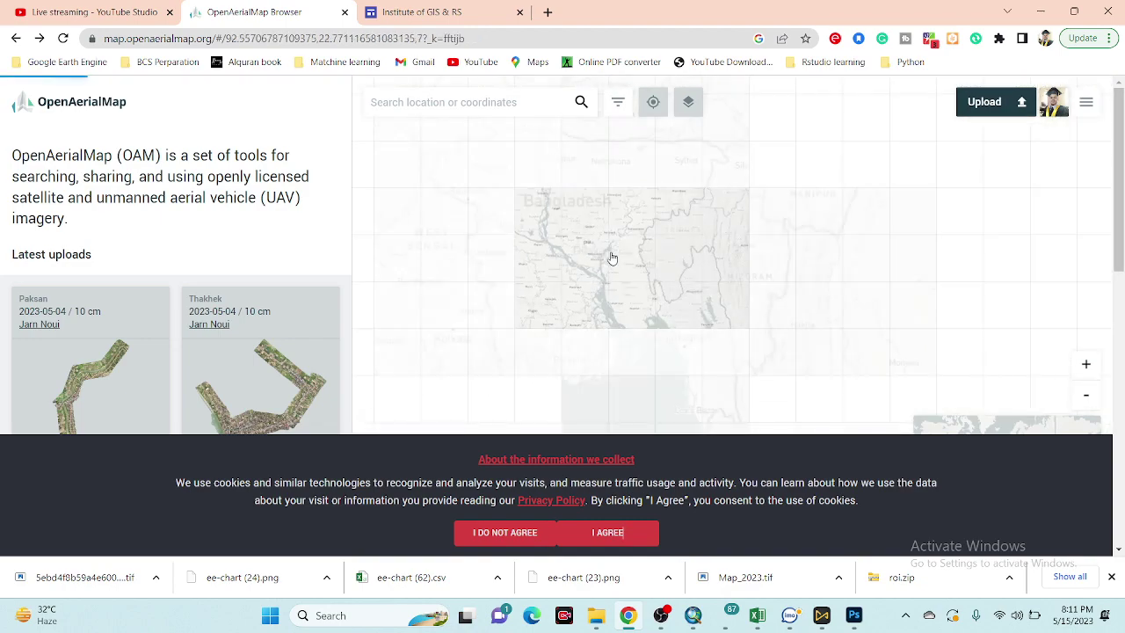
scroll(588, 248, up, 6)
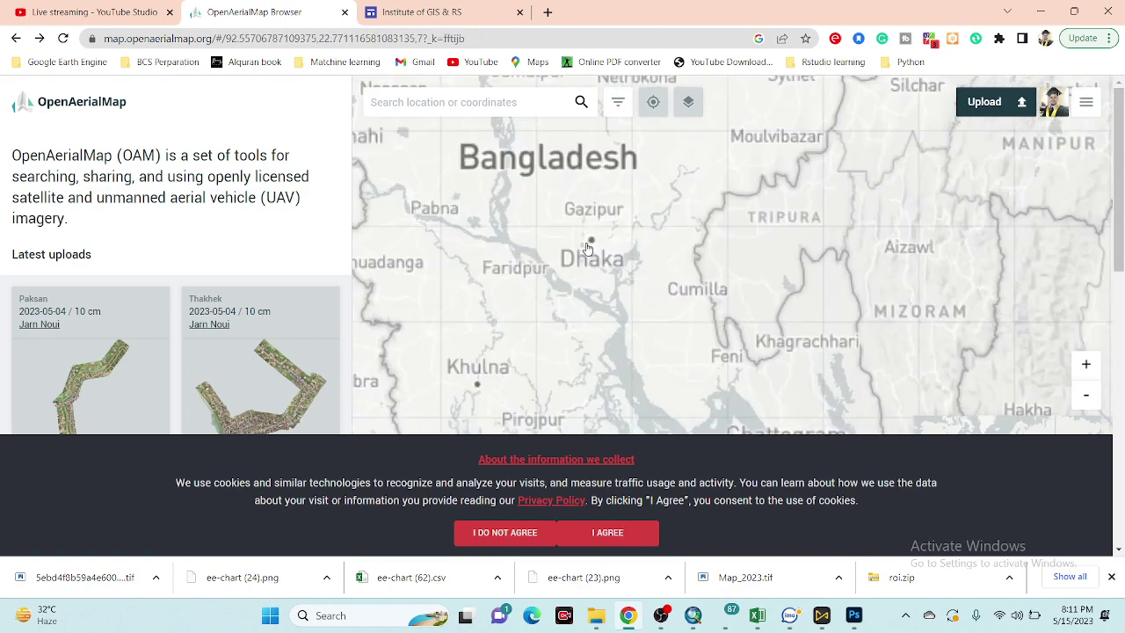
scroll(588, 249, up, 2)
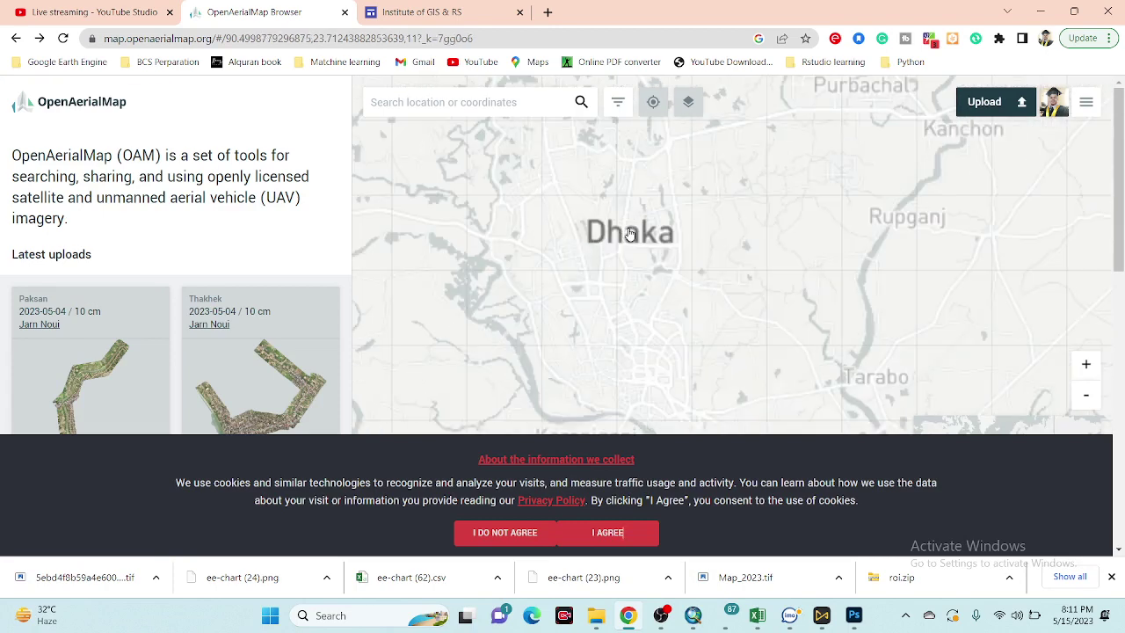
scroll(630, 235, up, 2)
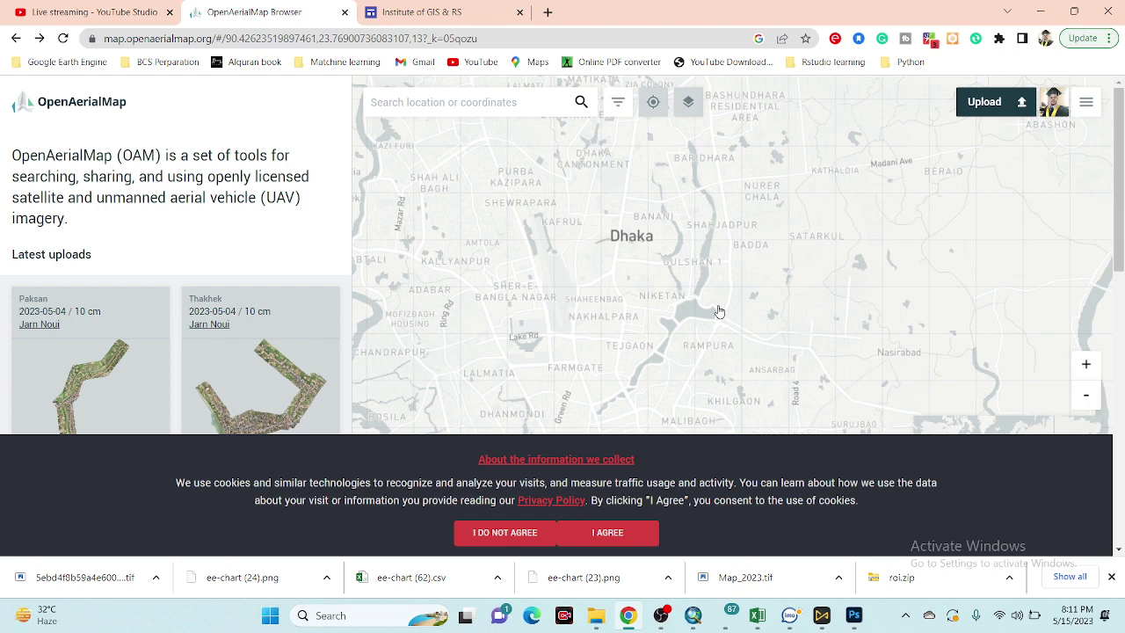
scroll(719, 311, up, 2)
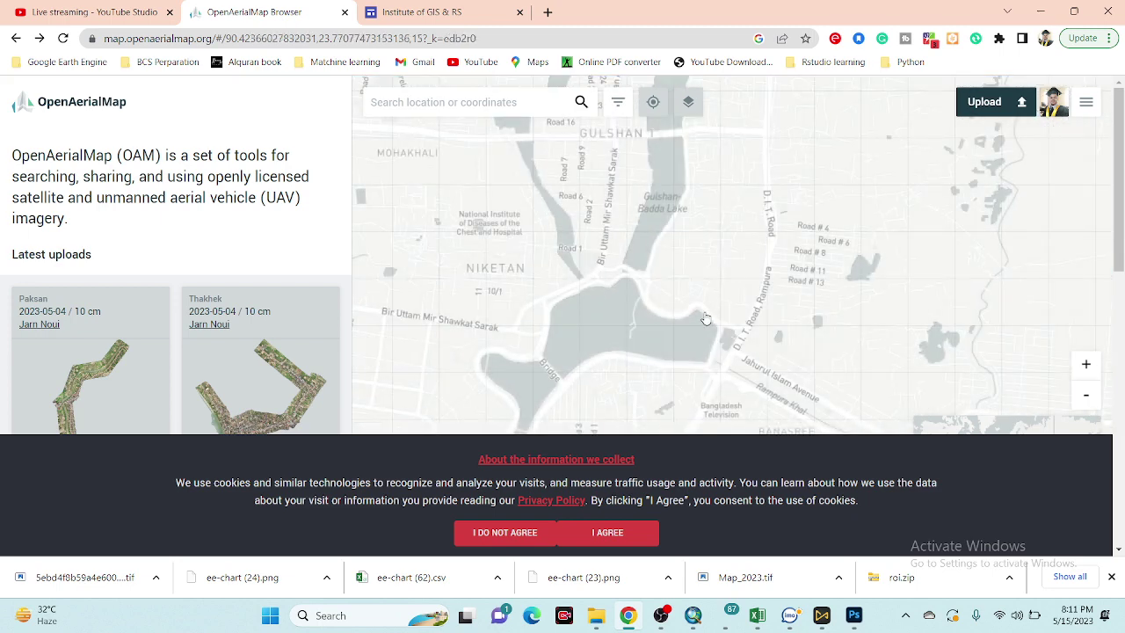
scroll(557, 290, down, 2)
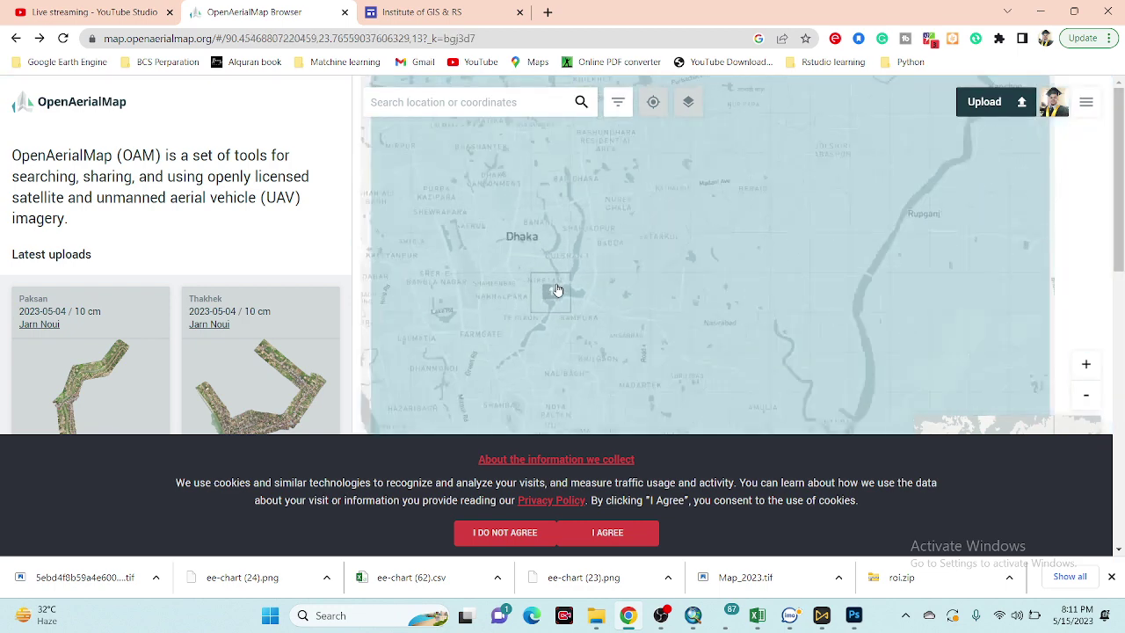
scroll(557, 290, down, 2)
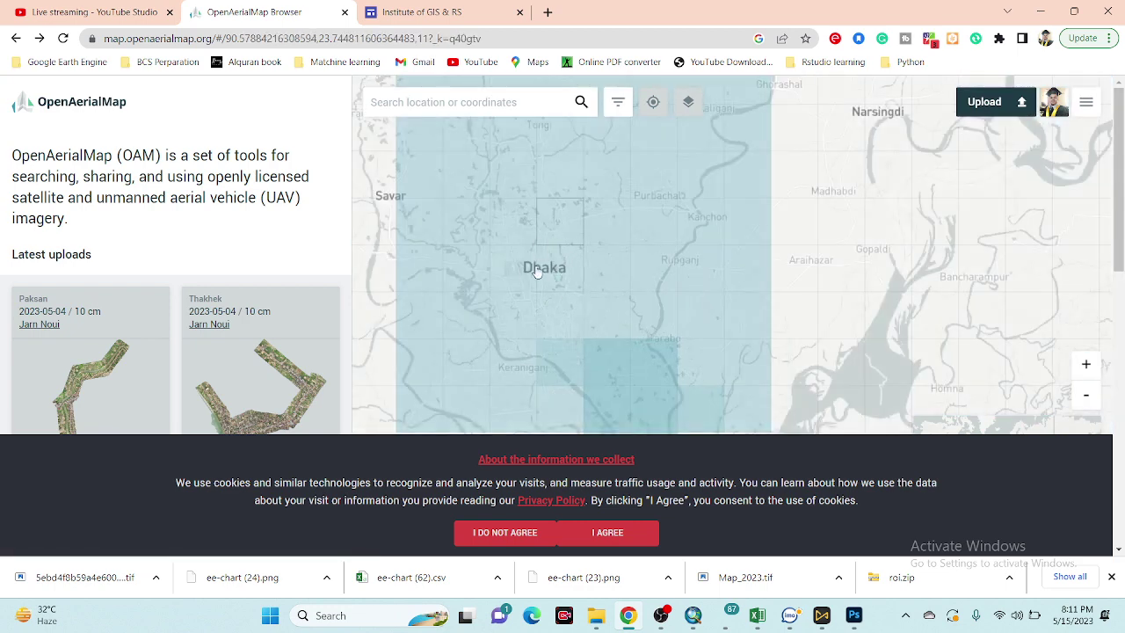
Check the images available for the grid squares at Dhaka and near Savar, clearing each selection
click(558, 271)
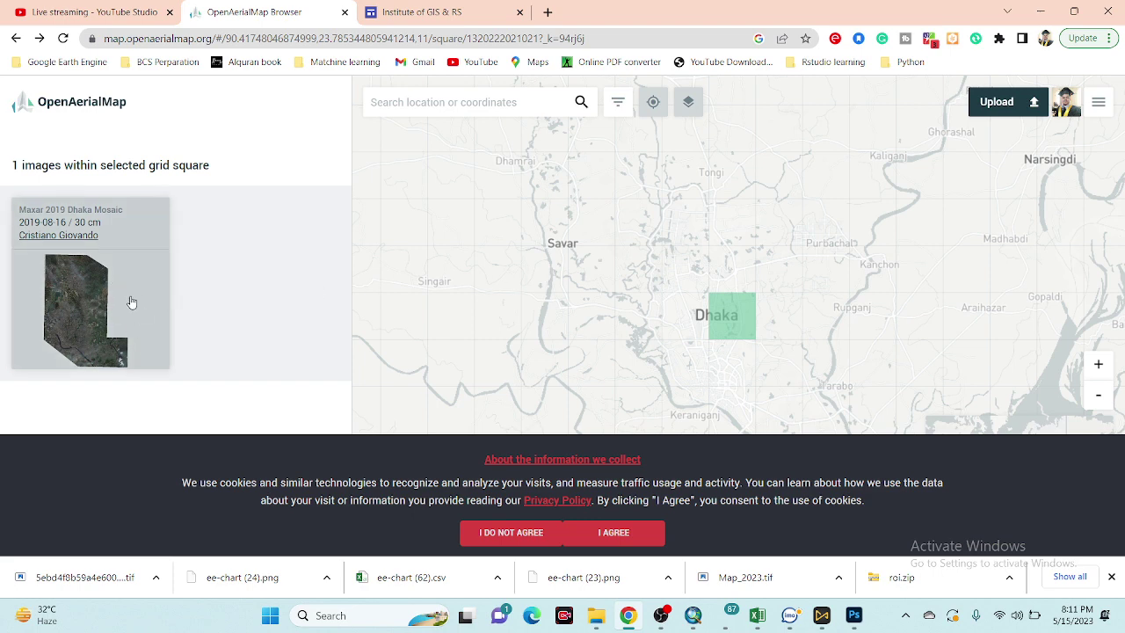
click(593, 222)
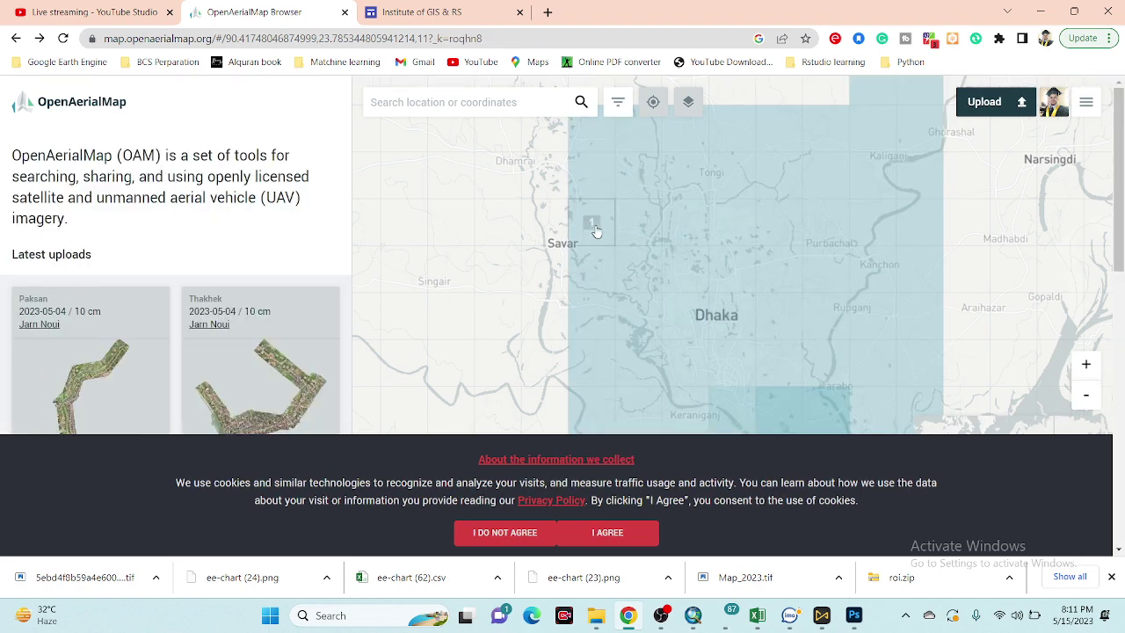
click(595, 226)
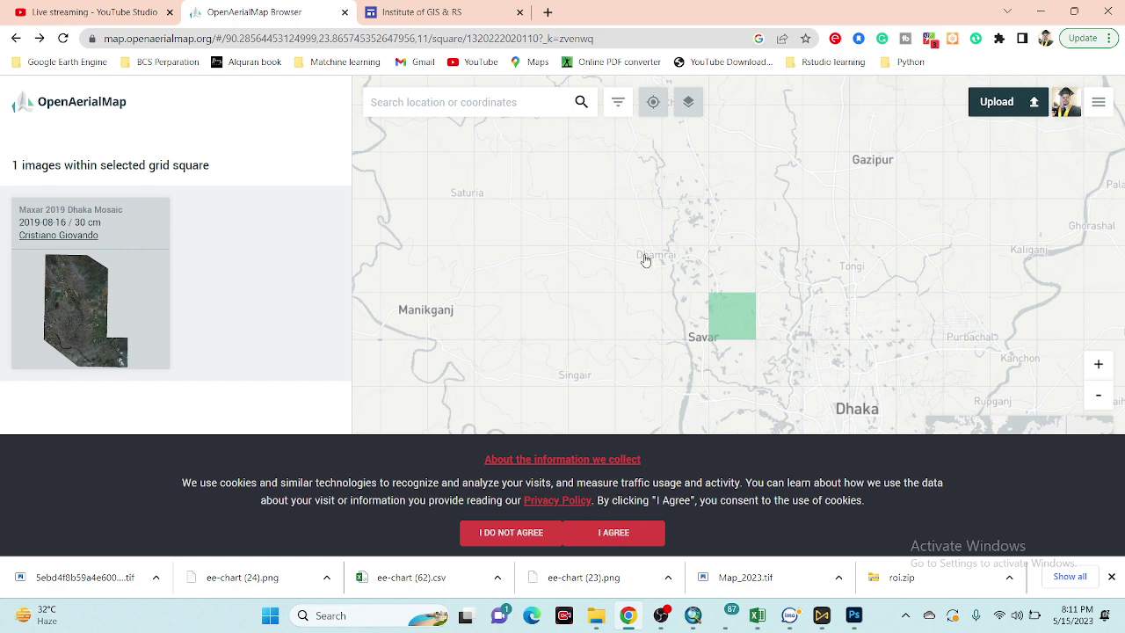
click(741, 274)
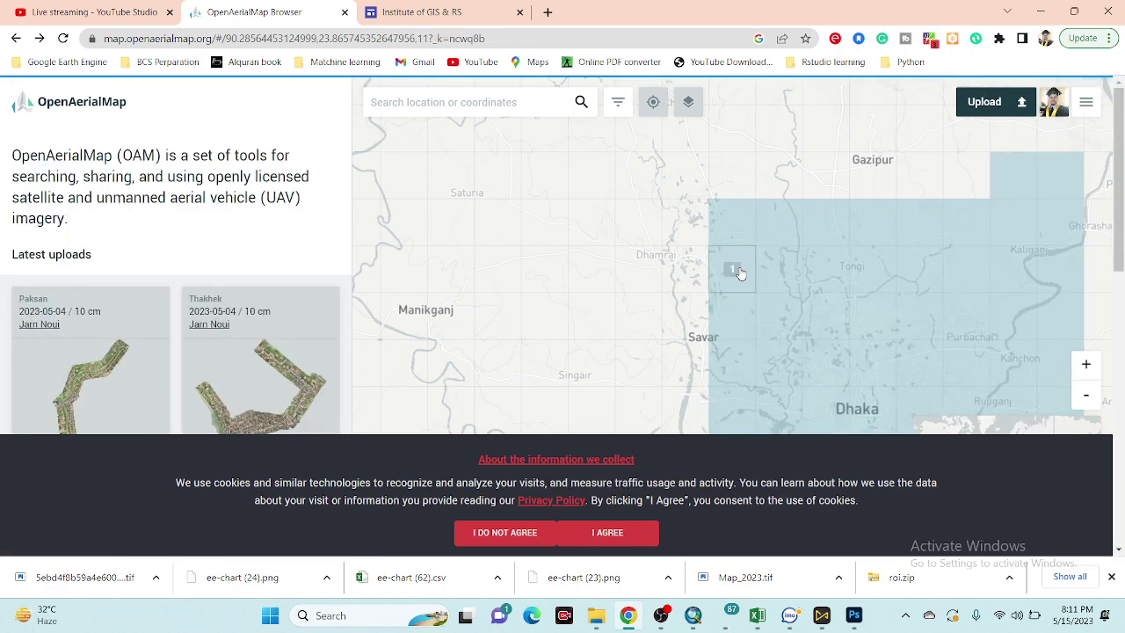
Select the grid square over Dhaka and open the Maxar 2019 Dhaka Mosaic image's details
drag(784, 318, 716, 220)
drag(765, 279, 748, 254)
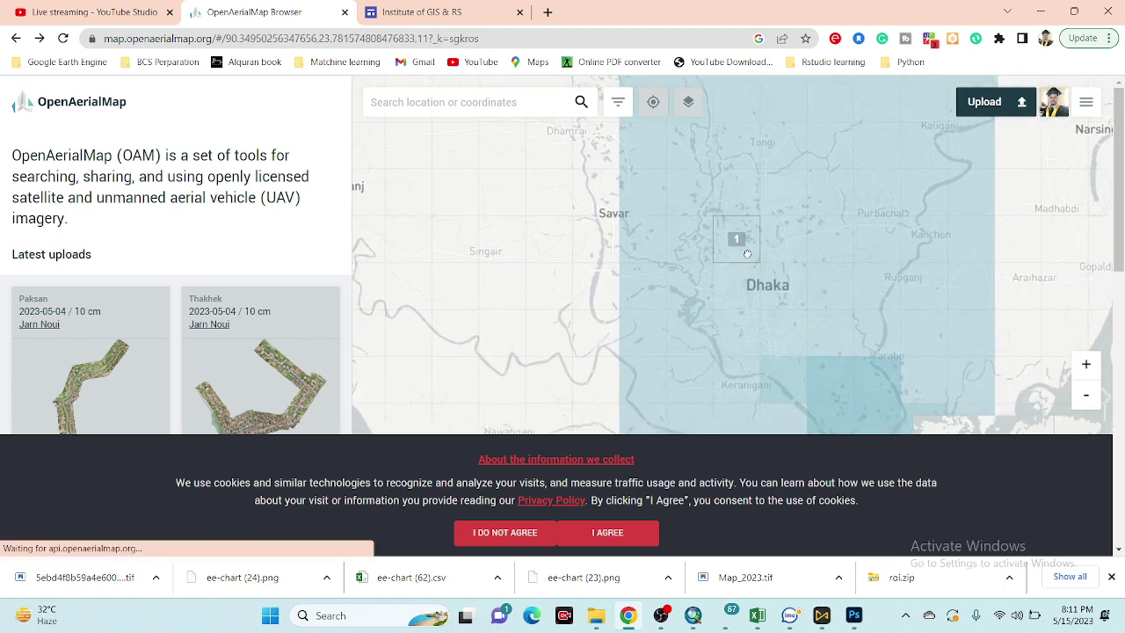
click(784, 290)
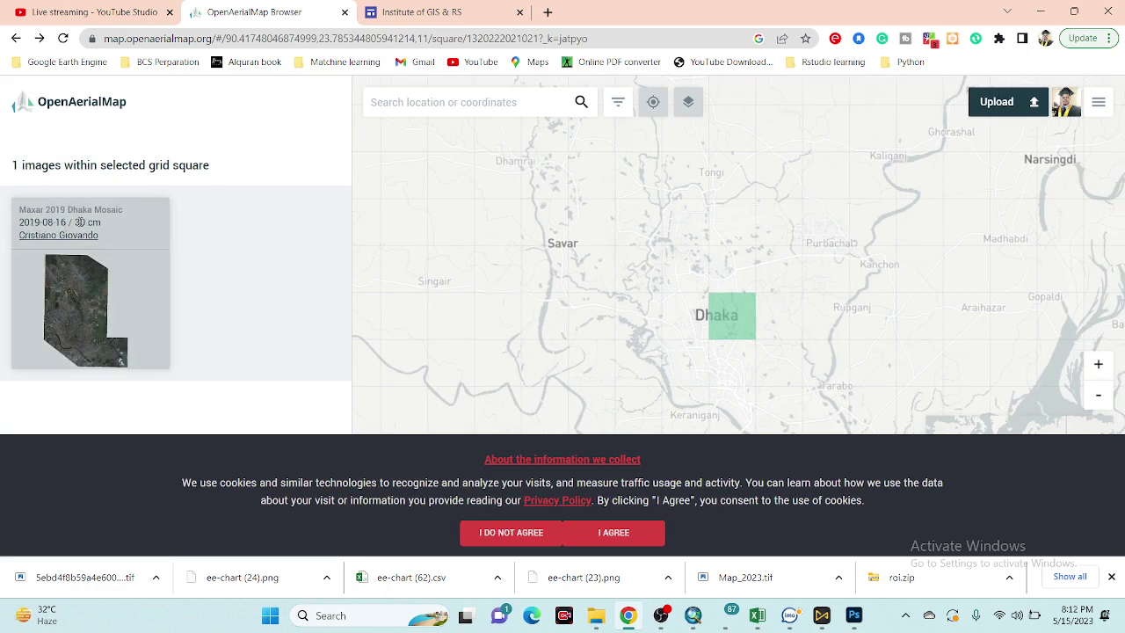
drag(87, 223, 104, 225)
click(103, 226)
drag(21, 210, 55, 224)
click(69, 296)
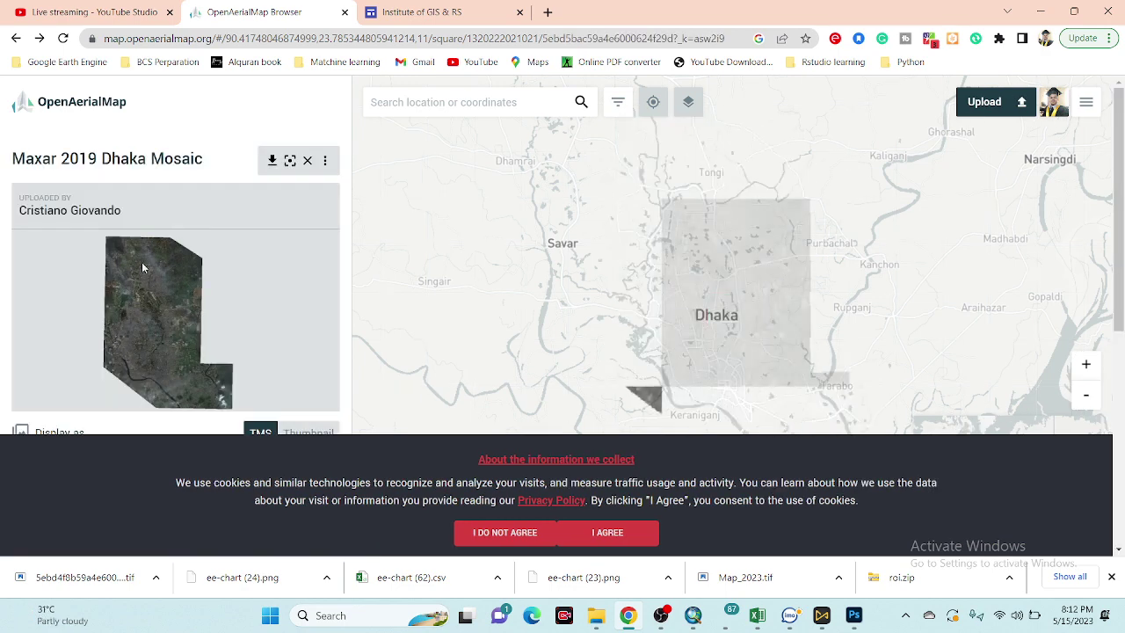
Examine the Maxar 2019 Dhaka Mosaic on the map from its full extent down to building level
scroll(196, 334, down, 1)
drag(732, 279, 696, 222)
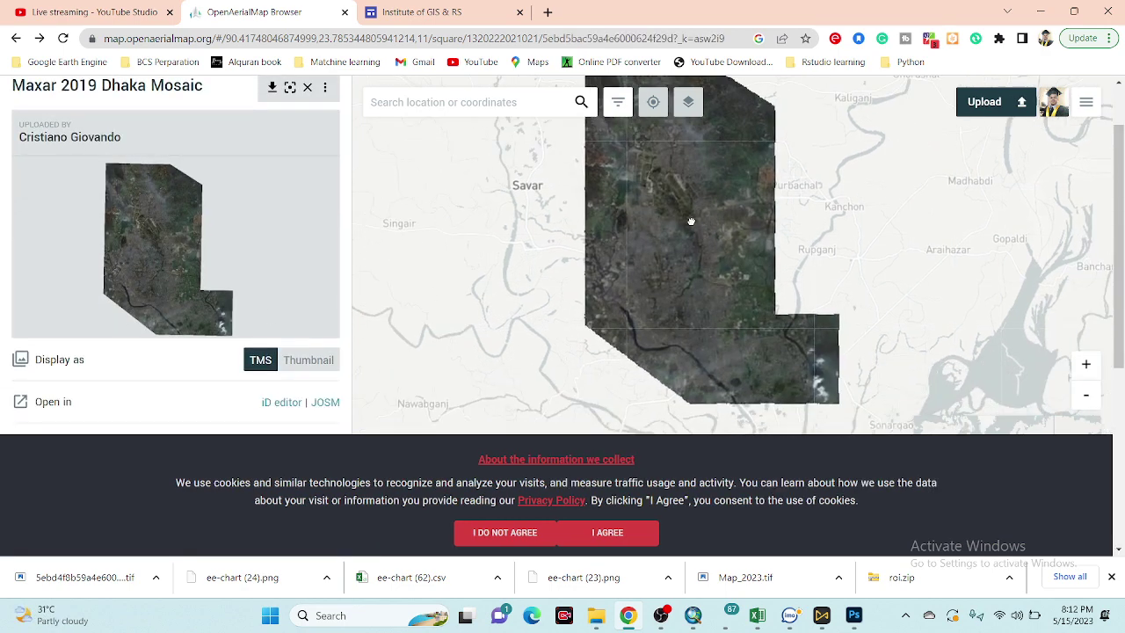
scroll(651, 266, up, 5)
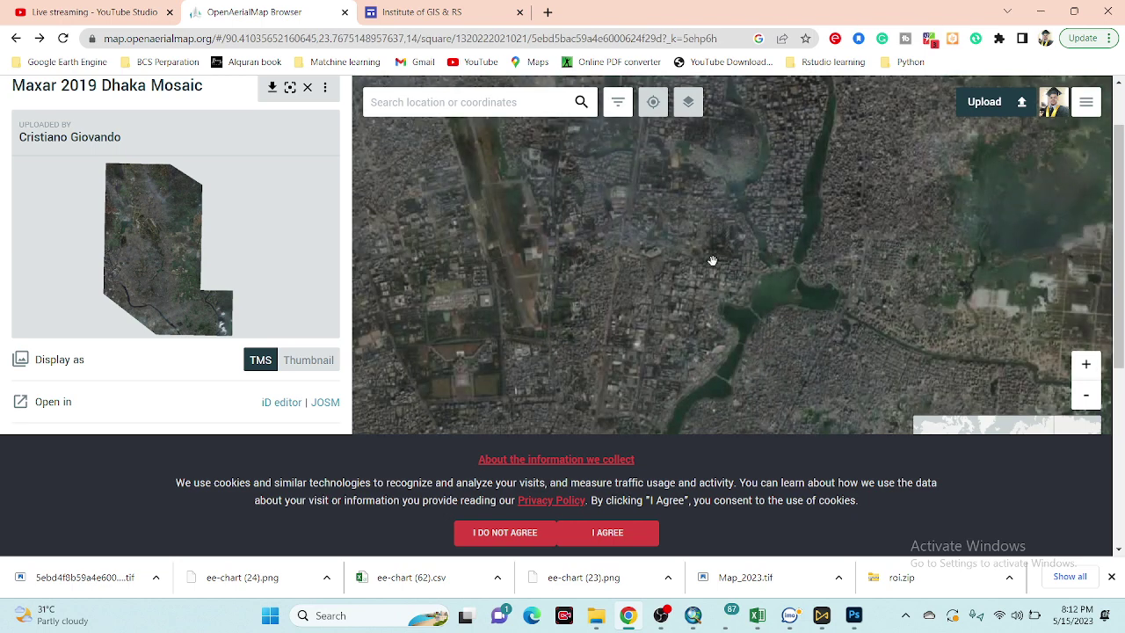
scroll(712, 261, up, 3)
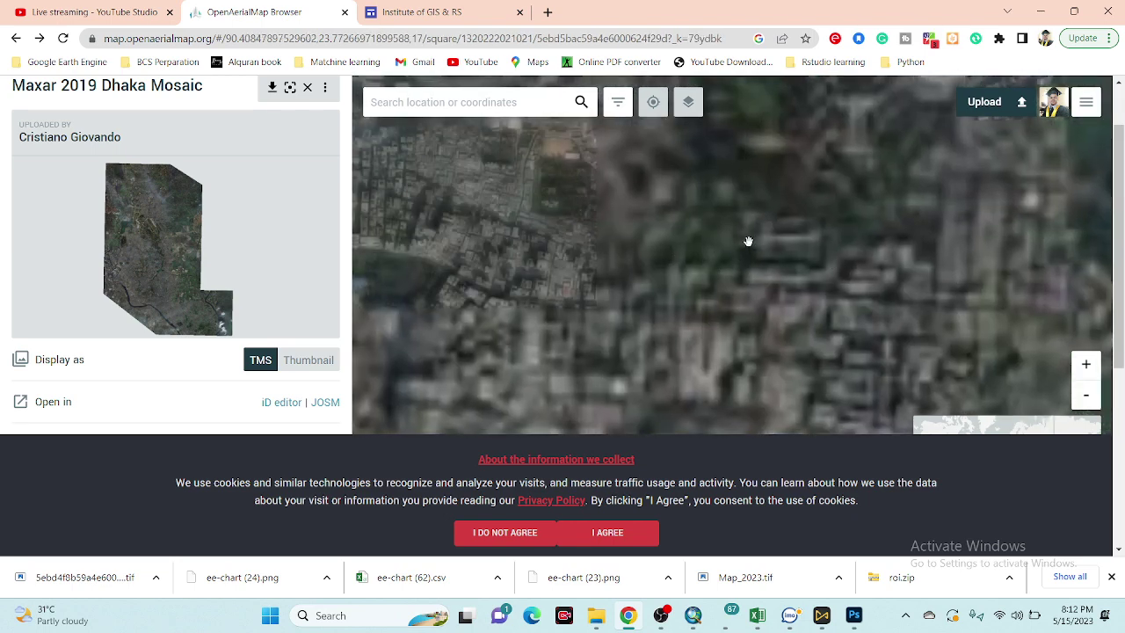
drag(723, 283, 699, 219)
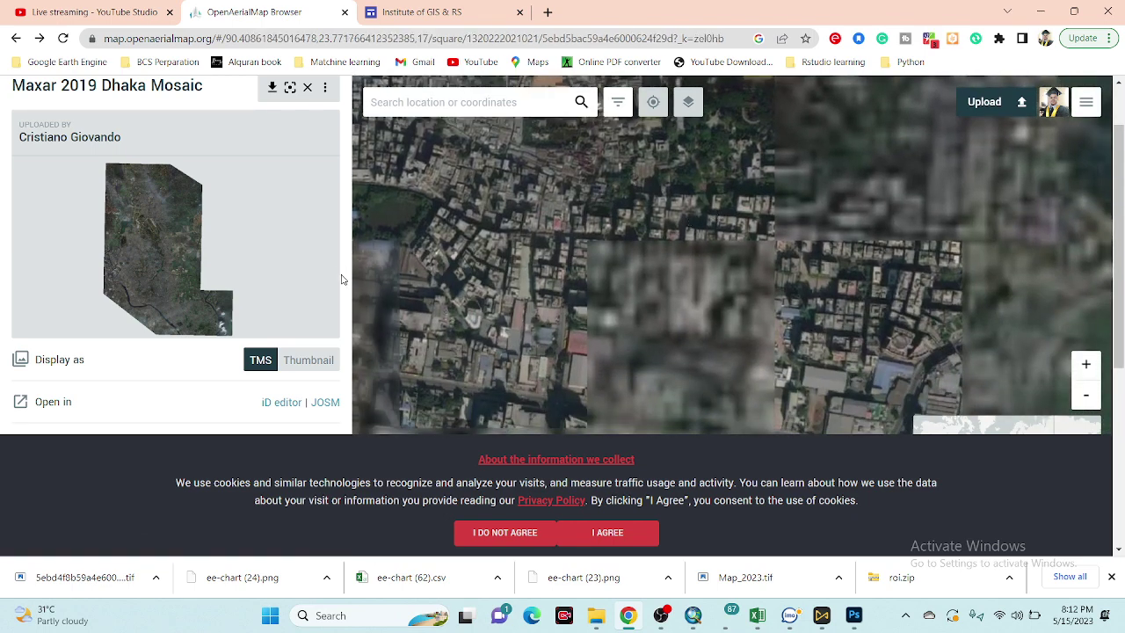
Review the mosaic's metadata, highlighting its resolution, date, provider and image size values
scroll(311, 227, down, 2)
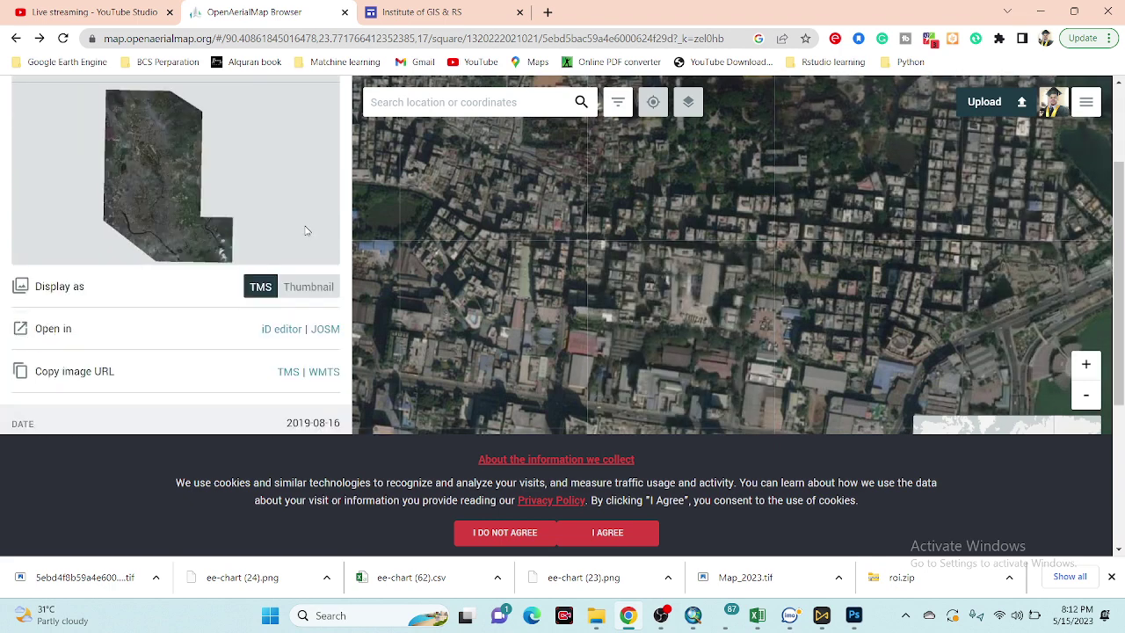
scroll(151, 272, down, 3)
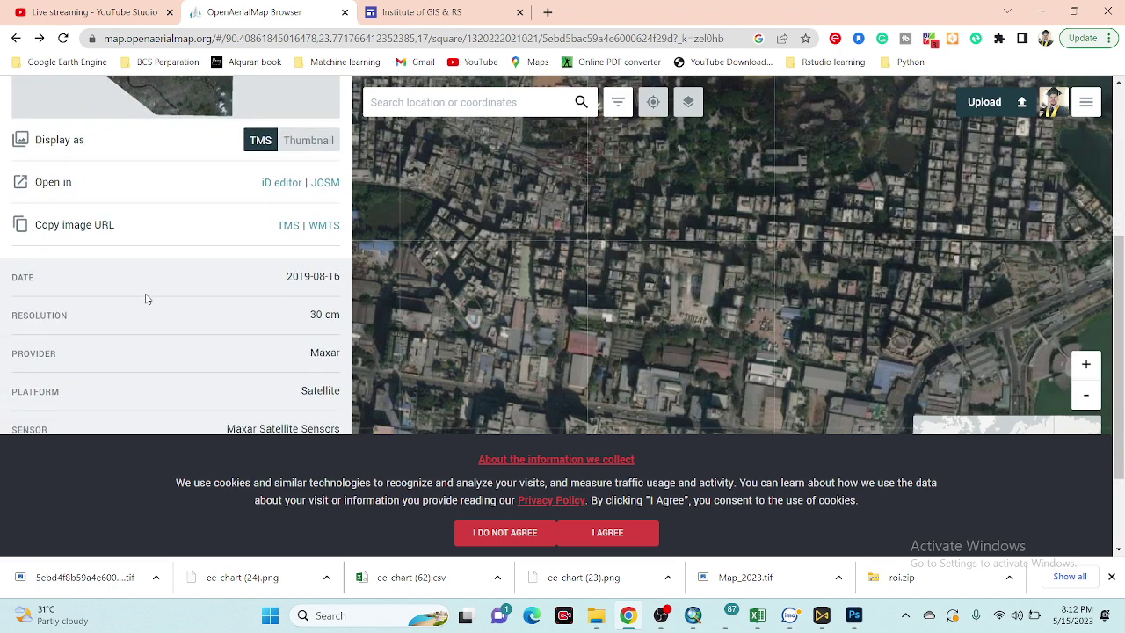
drag(311, 315, 340, 315)
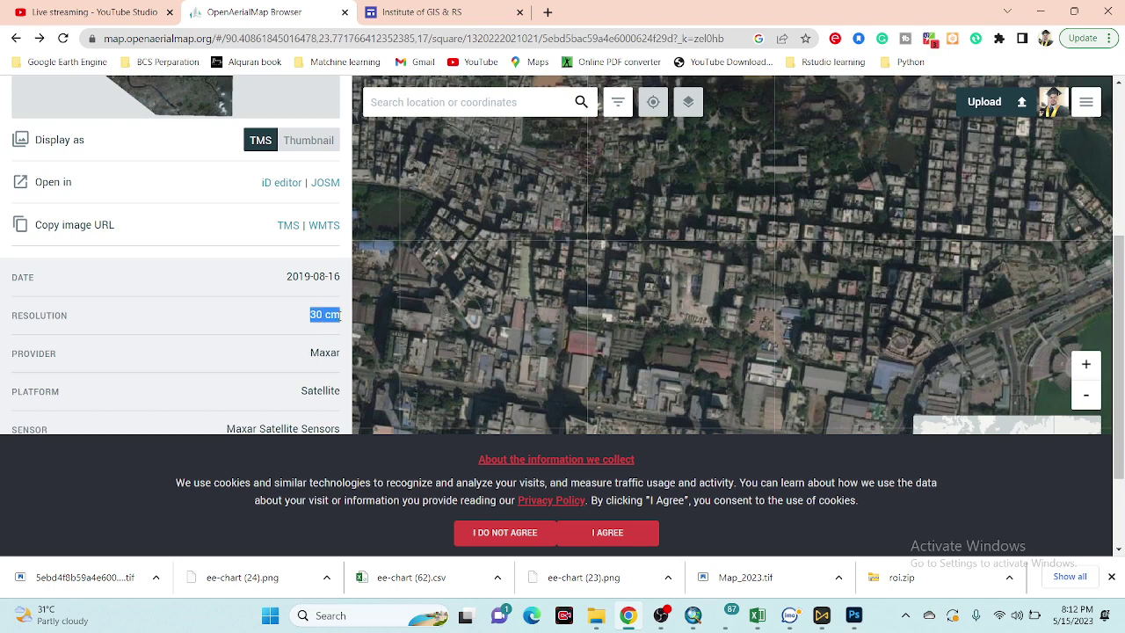
drag(285, 277, 346, 279)
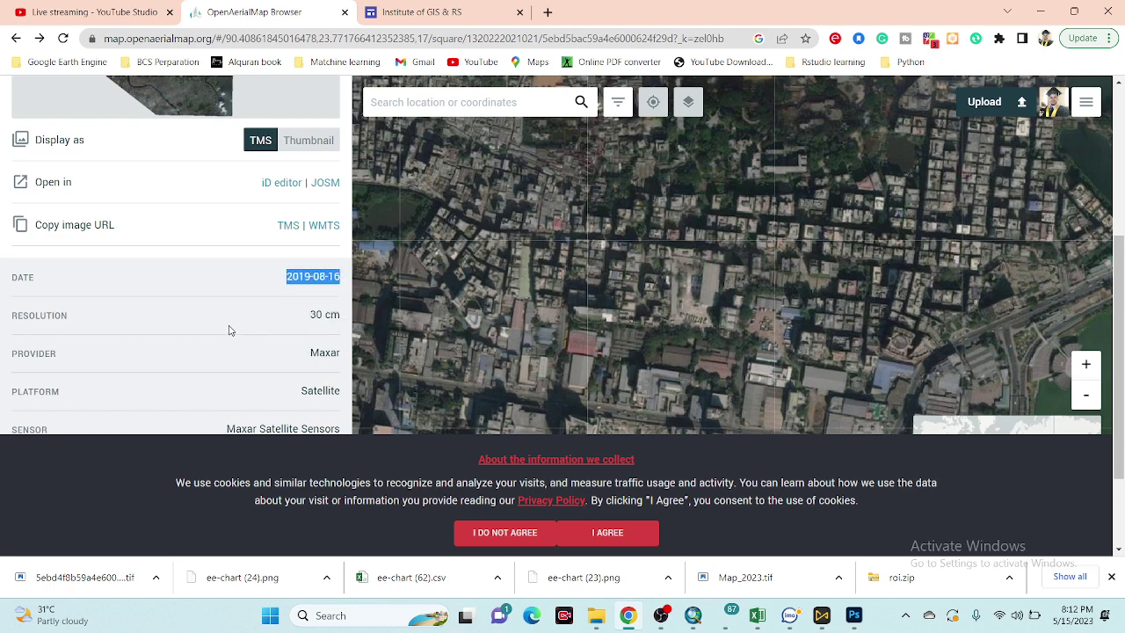
drag(310, 353, 343, 355)
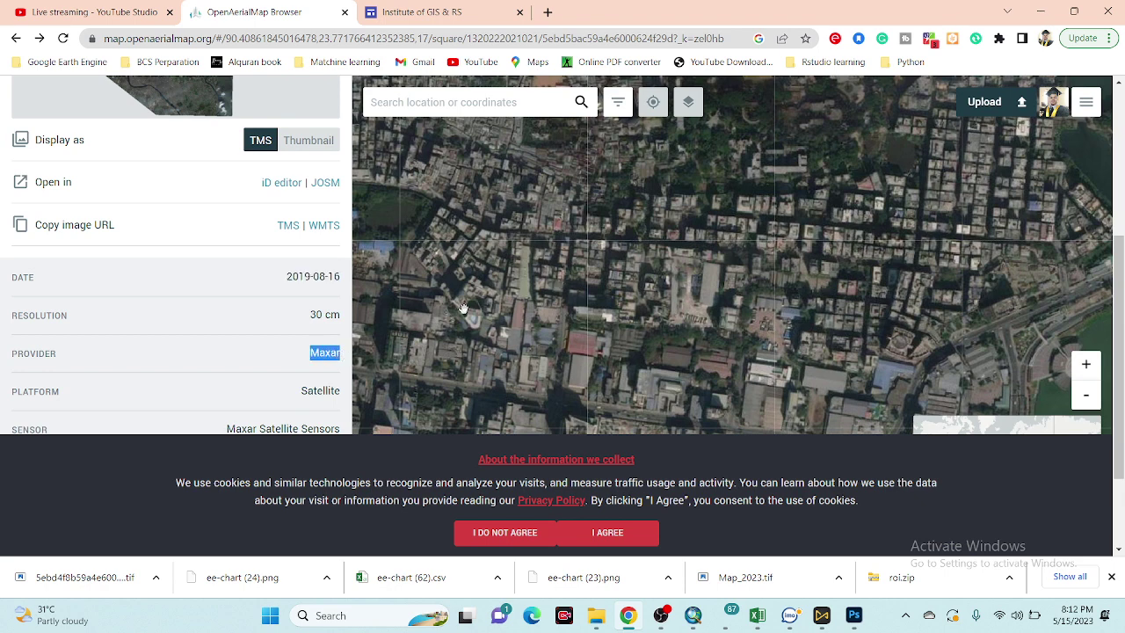
scroll(64, 372, down, 1)
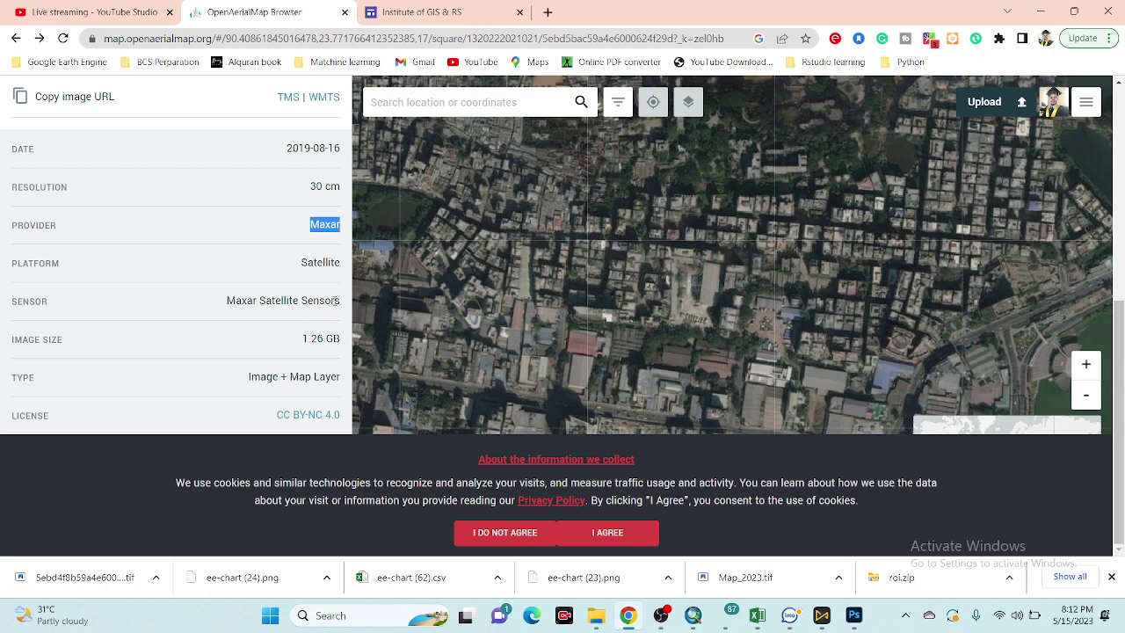
drag(304, 340, 343, 341)
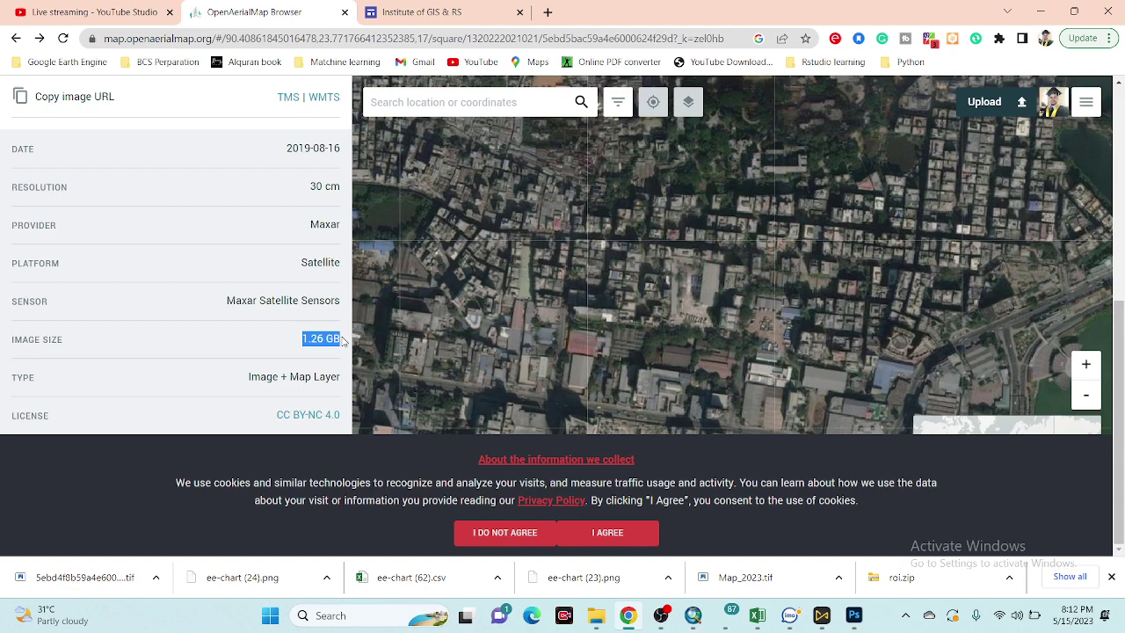
Start downloading the Maxar 2019 Dhaka Mosaic image and pause the download
scroll(253, 355, up, 2)
scroll(283, 290, up, 3)
scroll(283, 291, up, 1)
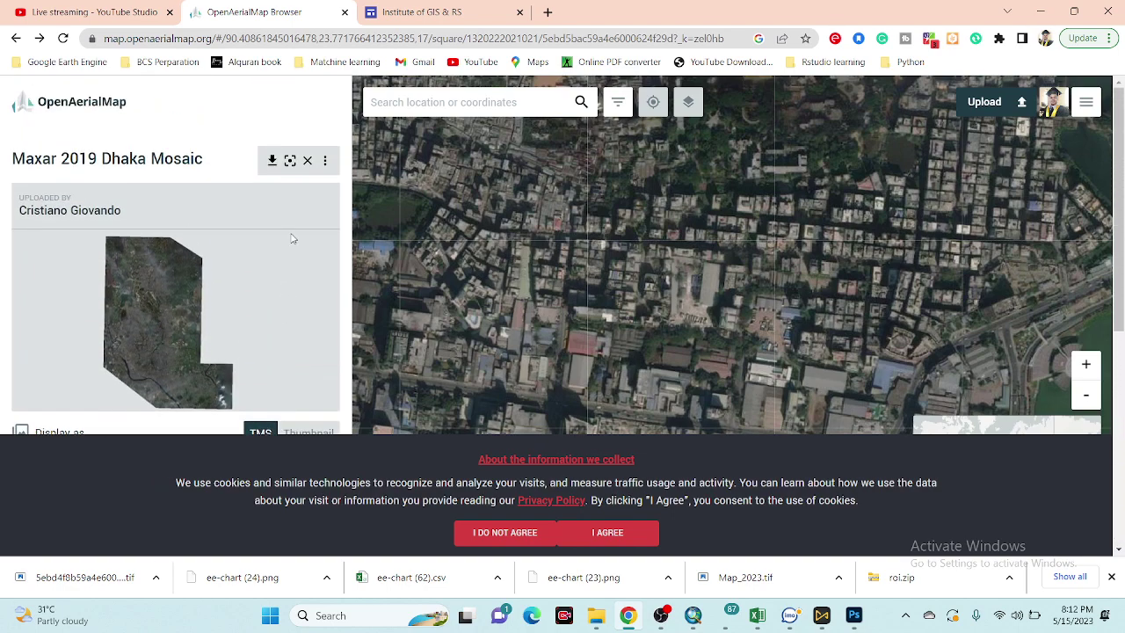
click(273, 161)
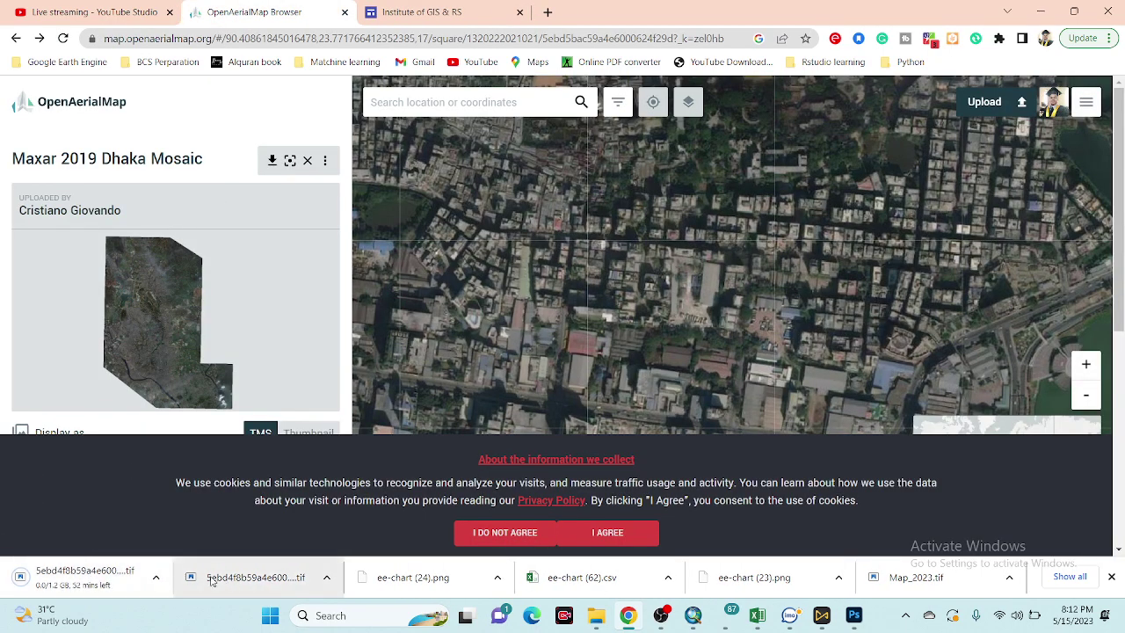
click(156, 578)
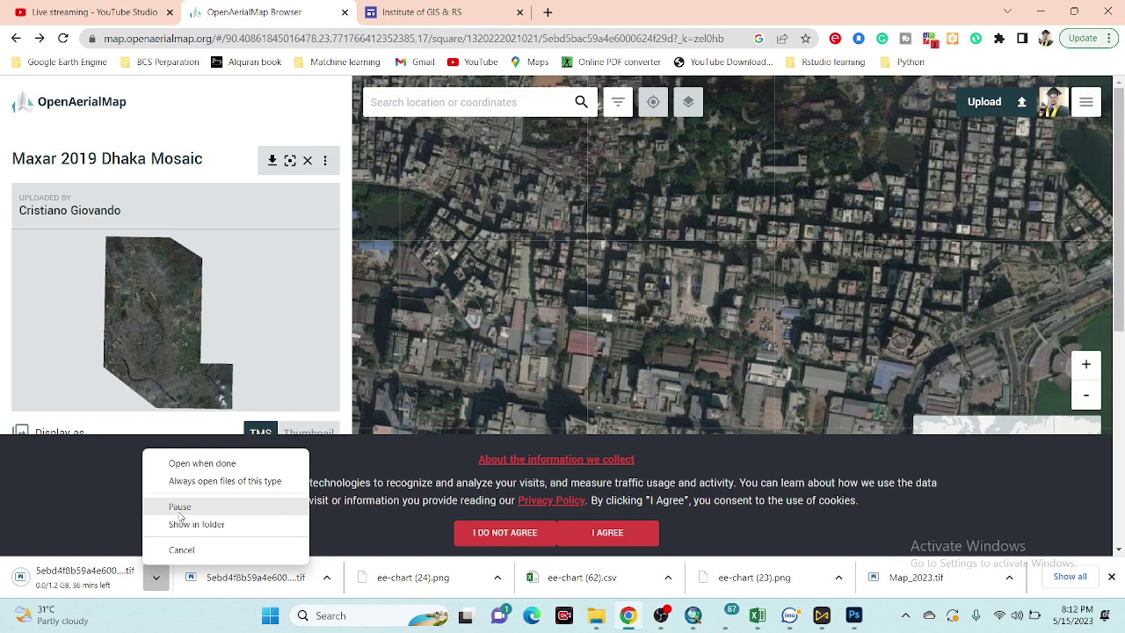
click(179, 508)
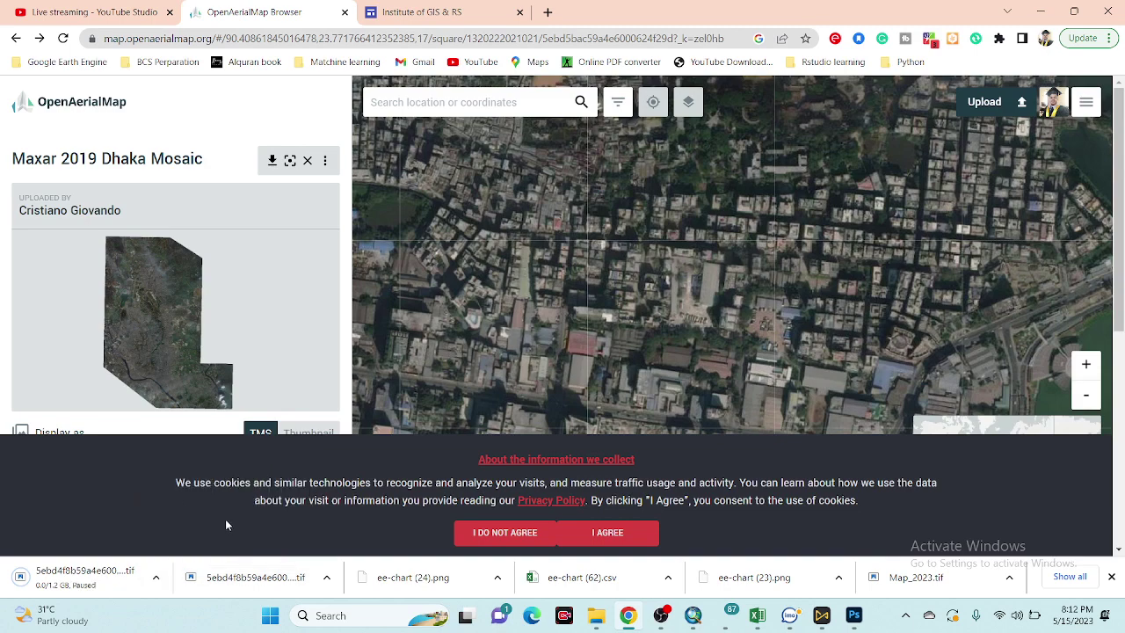
Switch to ArcMap and examine the loaded Dhaka image southward from the lake, closing in to 1:2,000 scale
mouse_move(693, 617)
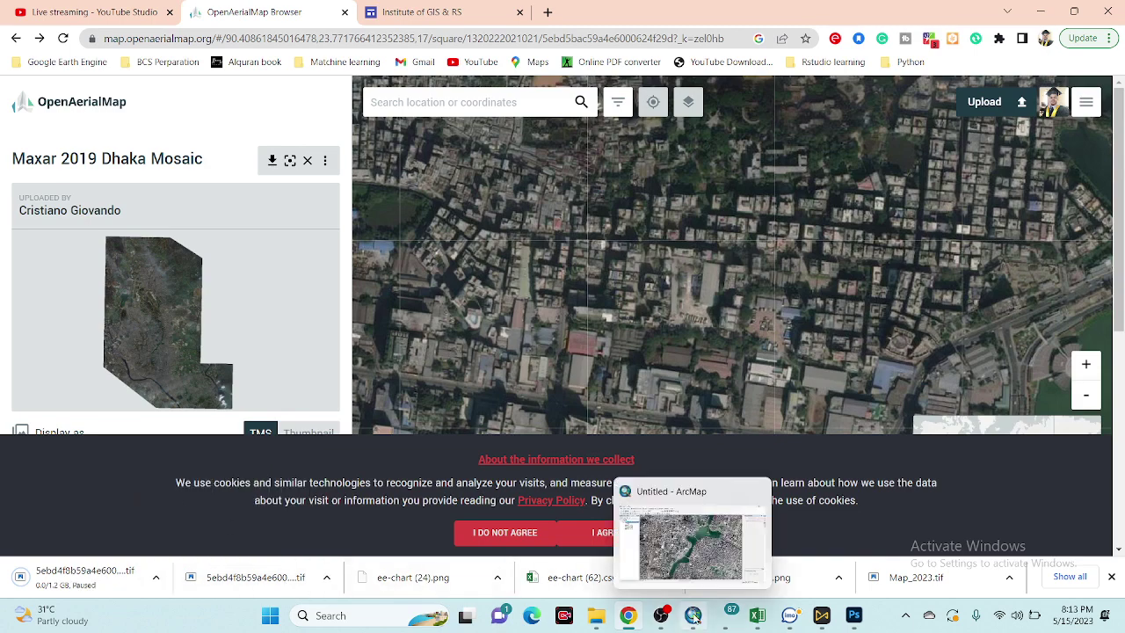
click(679, 562)
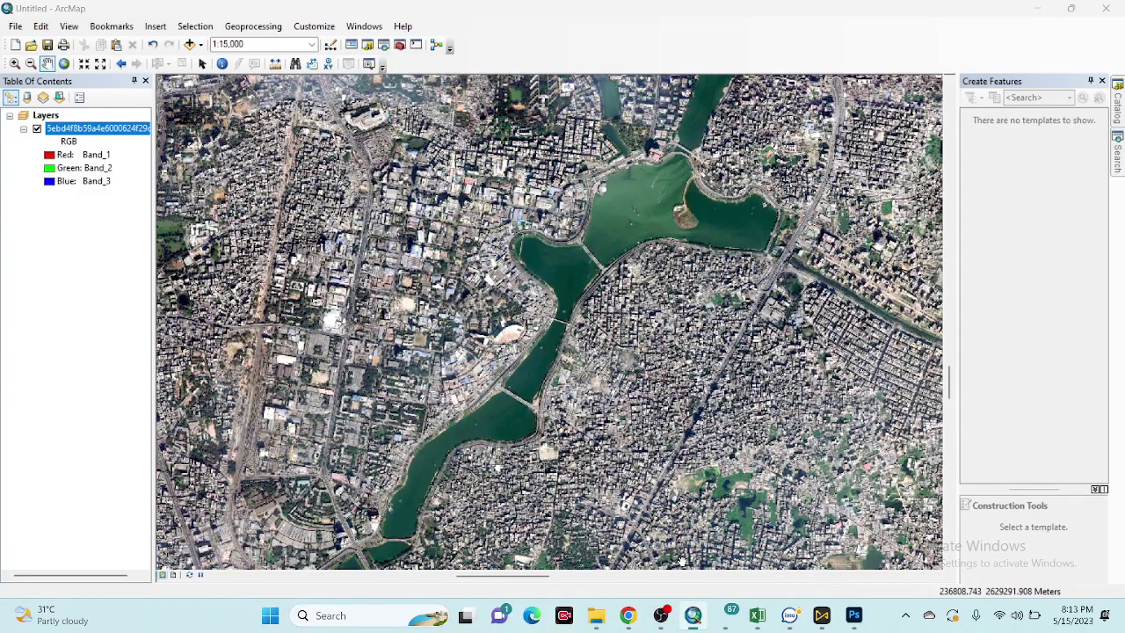
drag(614, 387, 607, 283)
drag(705, 432, 696, 329)
drag(668, 404, 649, 330)
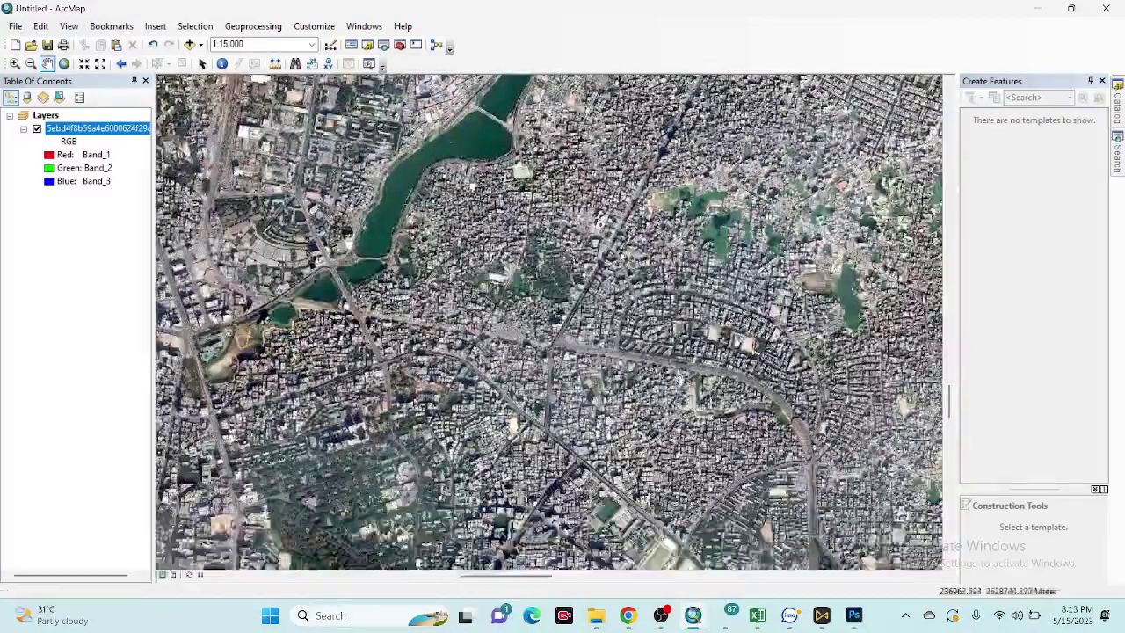
drag(615, 400, 627, 312)
drag(578, 394, 624, 297)
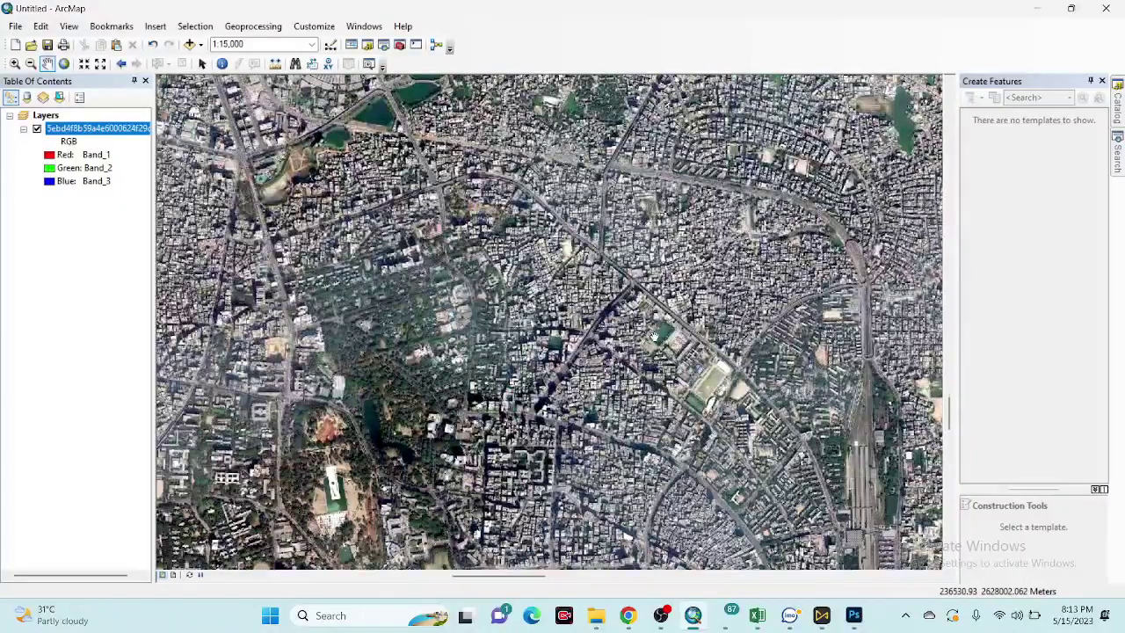
scroll(654, 337, up, 2)
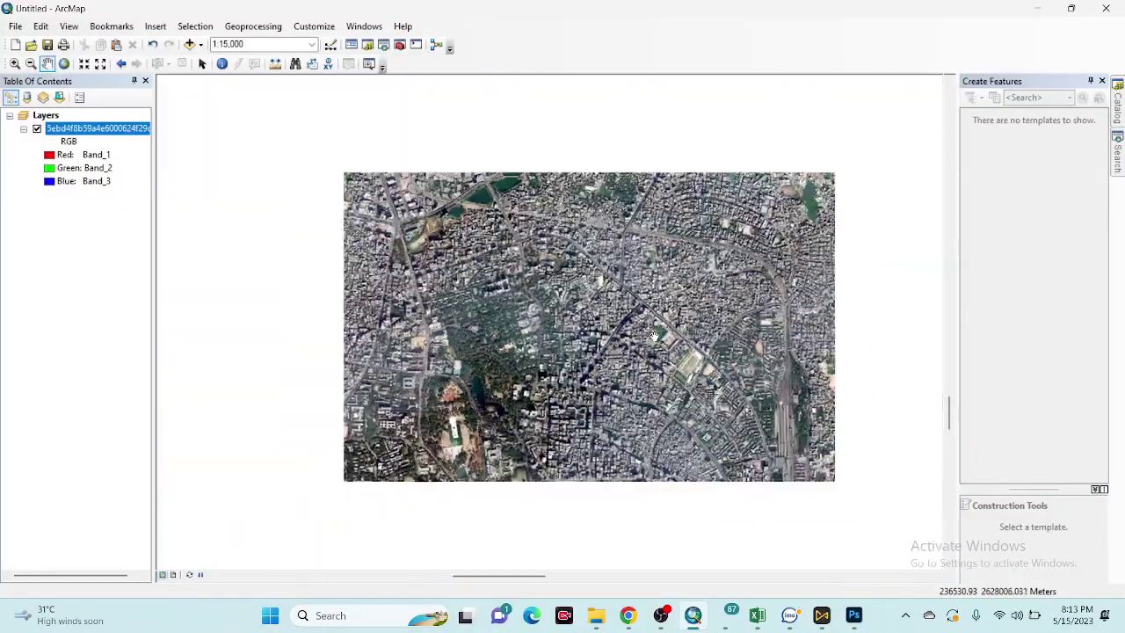
scroll(654, 337, down, 6)
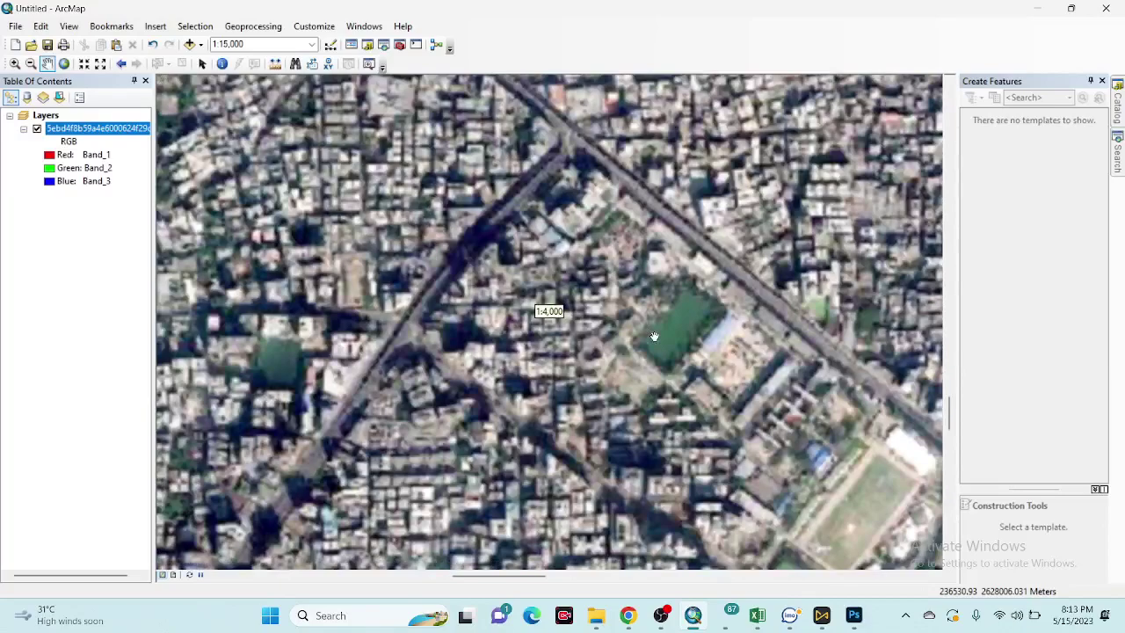
scroll(601, 320, down, 2)
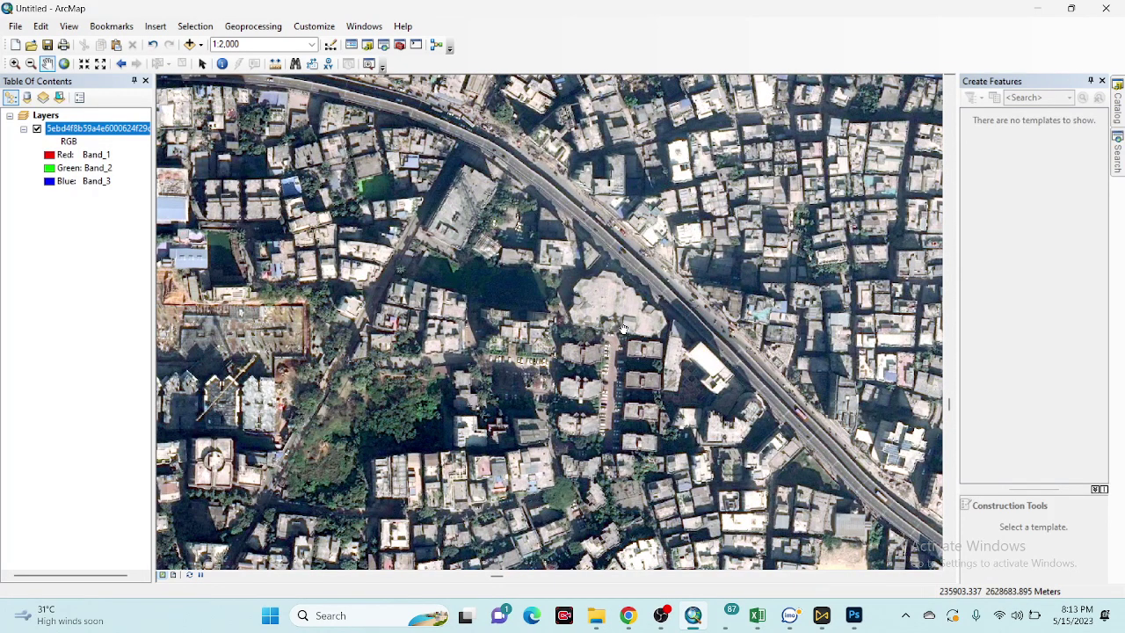
Inspect the buildings, roads and wooded areas of the Dhaka image at 1:2,000 scale
drag(526, 278, 610, 173)
drag(491, 315, 523, 228)
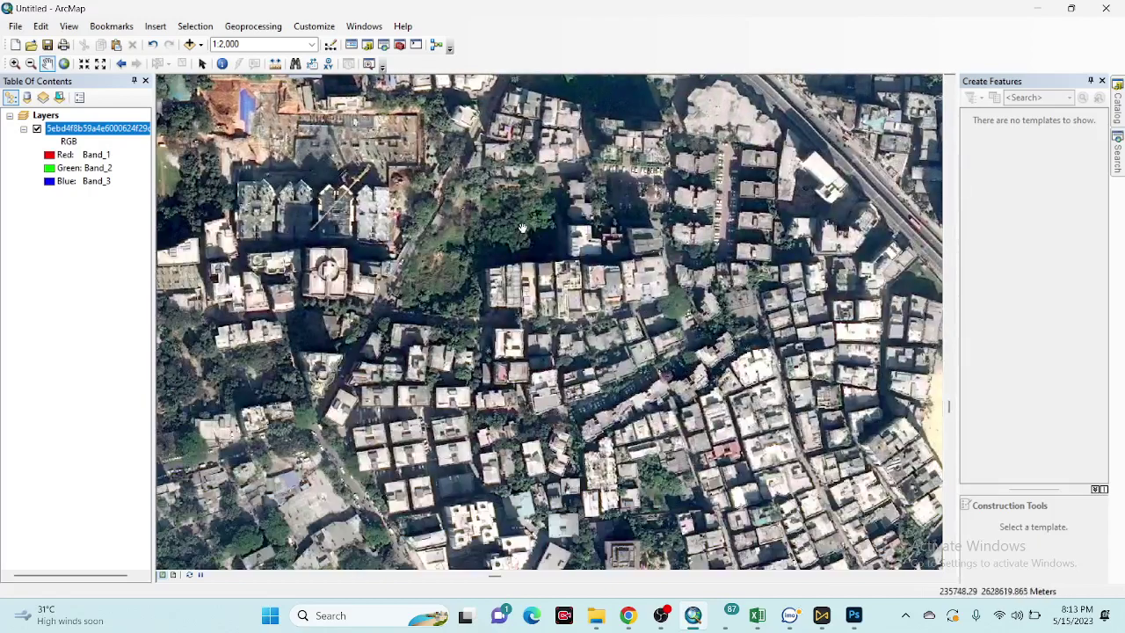
drag(267, 331, 331, 239)
drag(530, 387, 475, 254)
drag(510, 389, 510, 316)
drag(575, 356, 556, 281)
drag(237, 326, 247, 228)
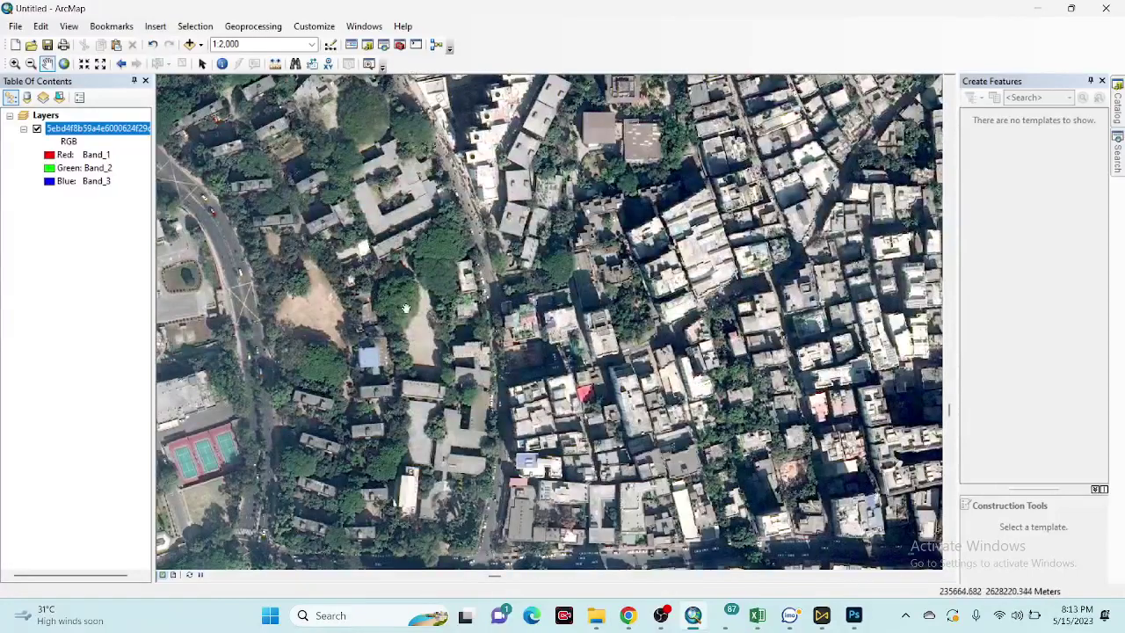
drag(409, 313, 460, 210)
drag(356, 231, 557, 326)
drag(388, 272, 627, 384)
drag(388, 273, 554, 208)
Open the Dhaka raster layer's properties and review its source details, including cell size, format, extent and spatial reference
right_click(85, 130)
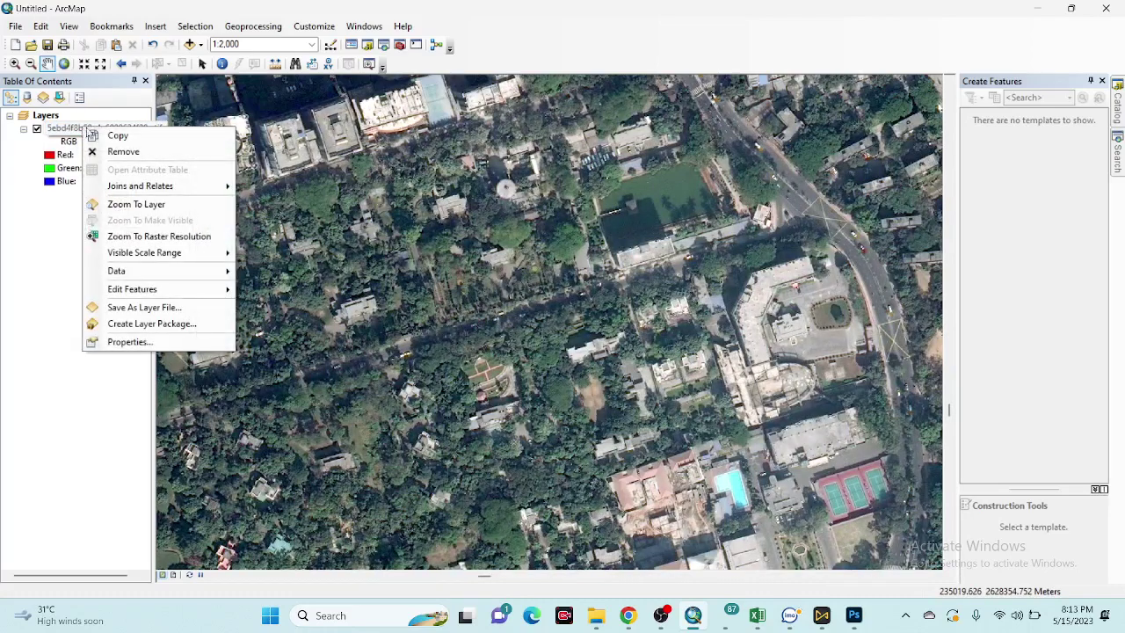
click(128, 340)
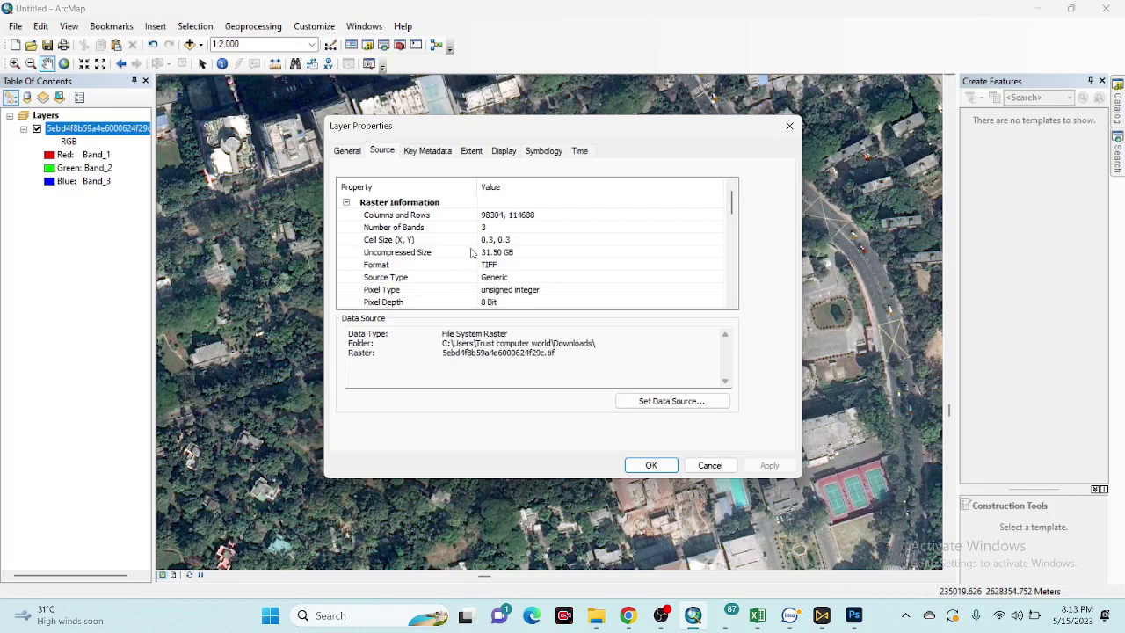
scroll(461, 244, down, 1)
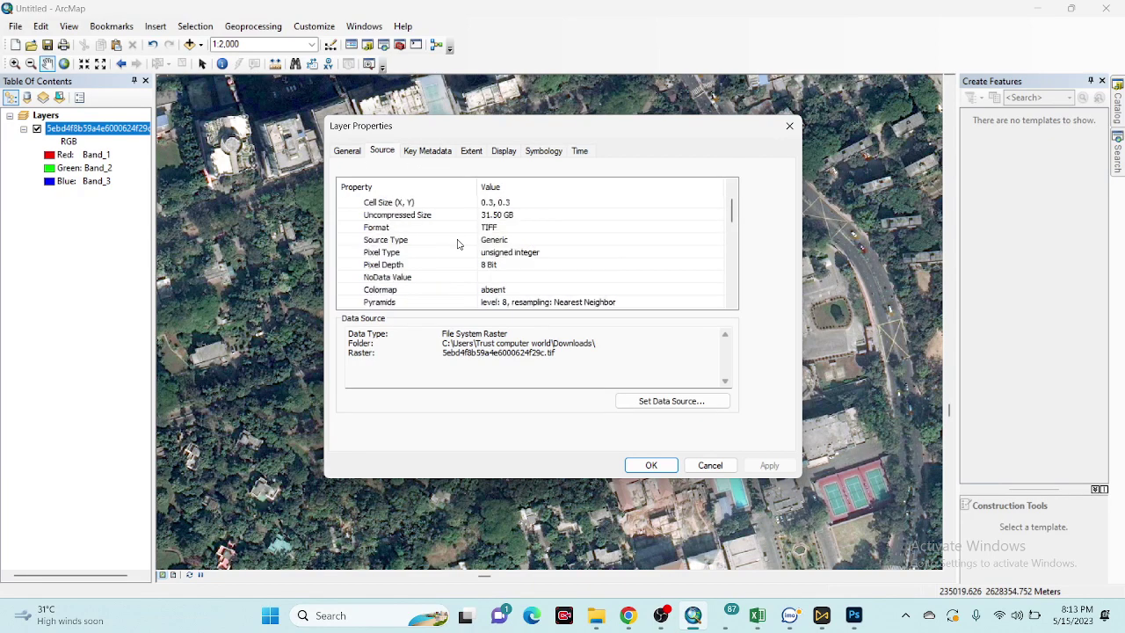
scroll(457, 244, up, 1)
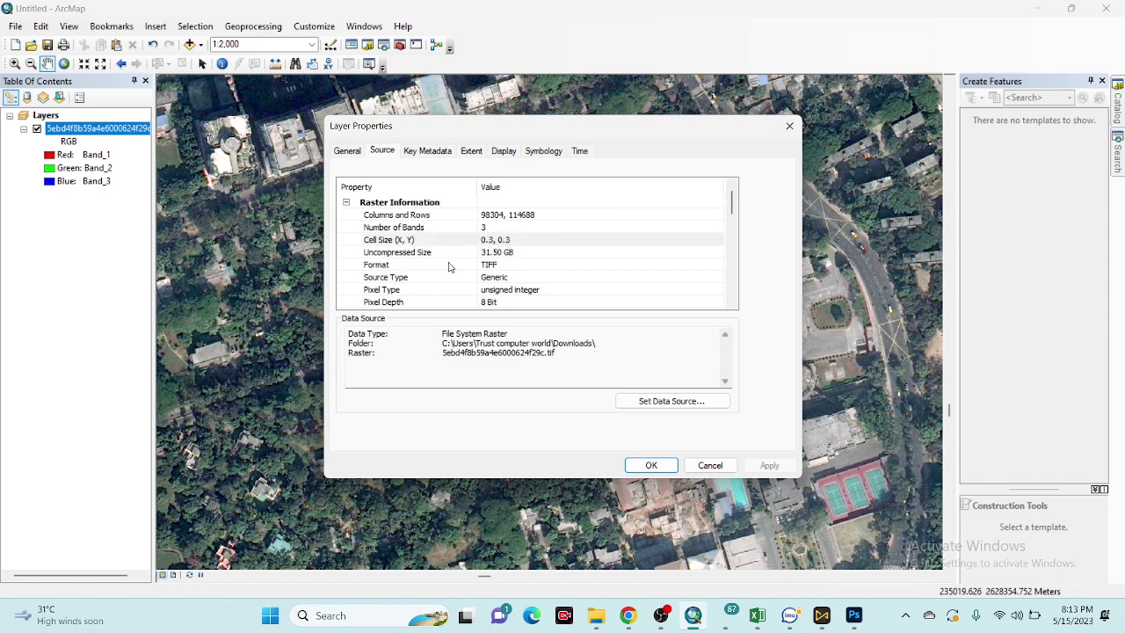
scroll(491, 268, down, 4)
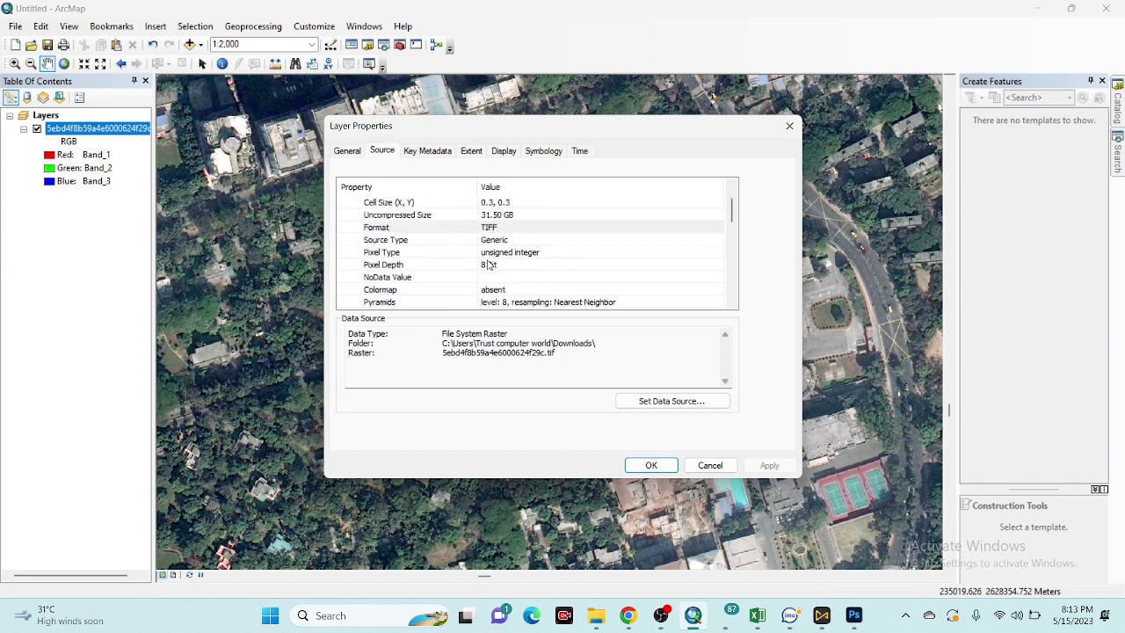
scroll(488, 289, down, 1)
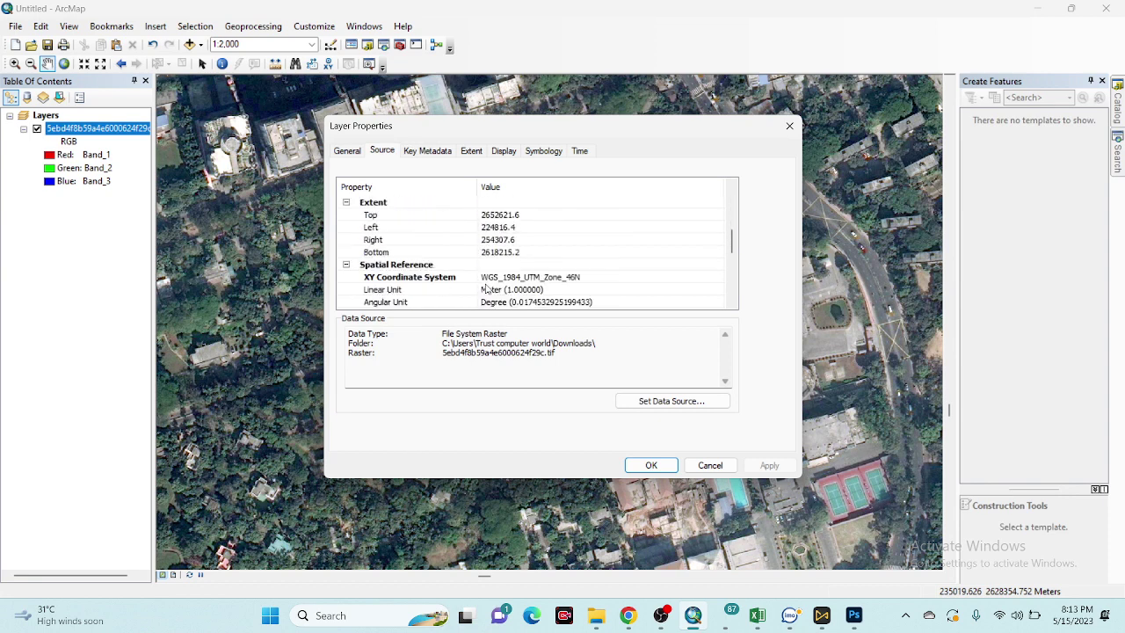
Review the layer's general, key metadata, extent, display and RGB composite symbology settings, and move the properties dialog aside
click(347, 152)
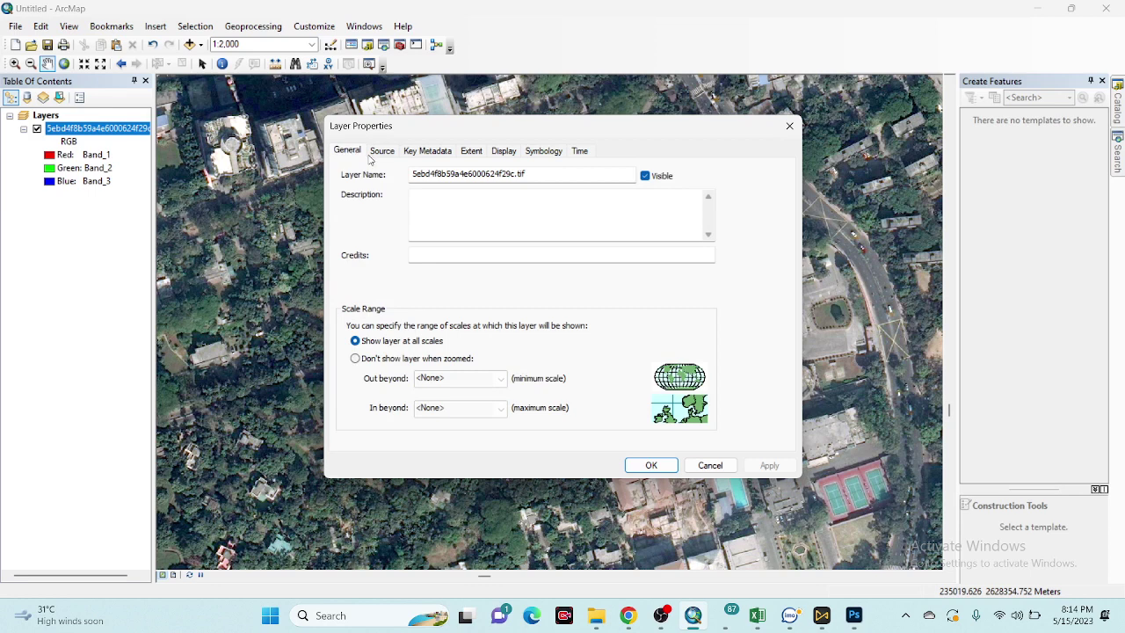
click(411, 153)
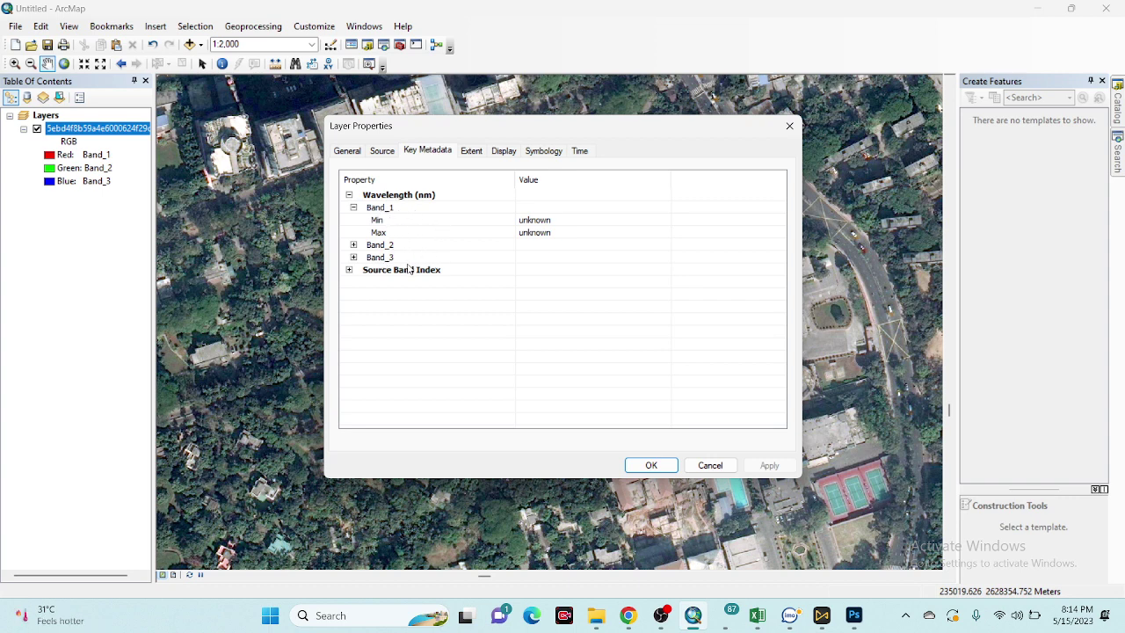
click(472, 152)
click(495, 155)
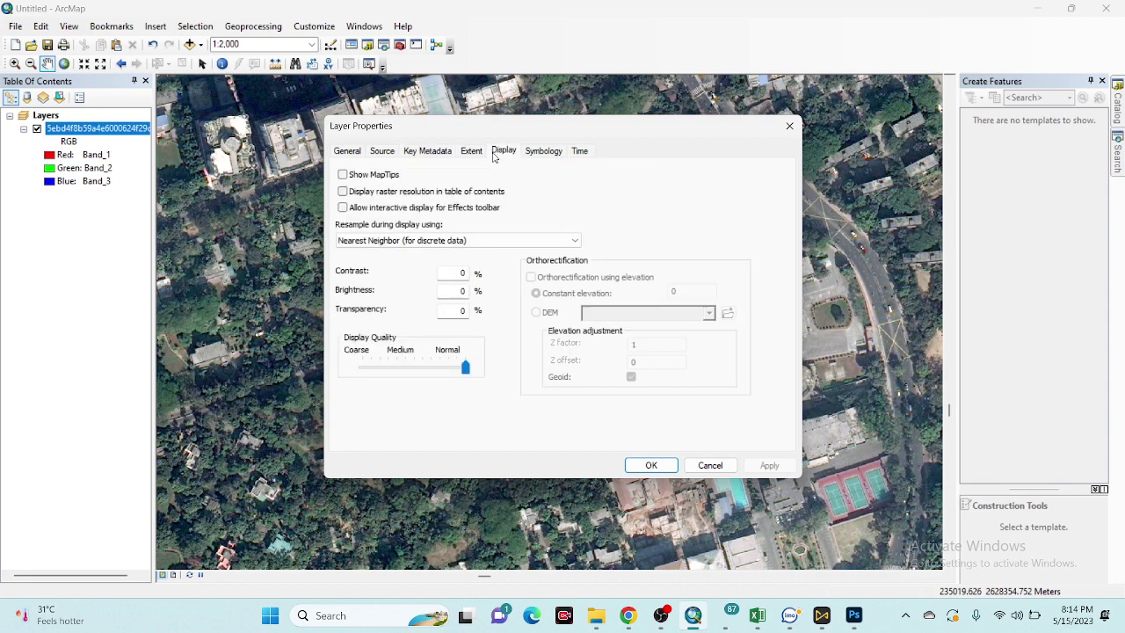
click(541, 154)
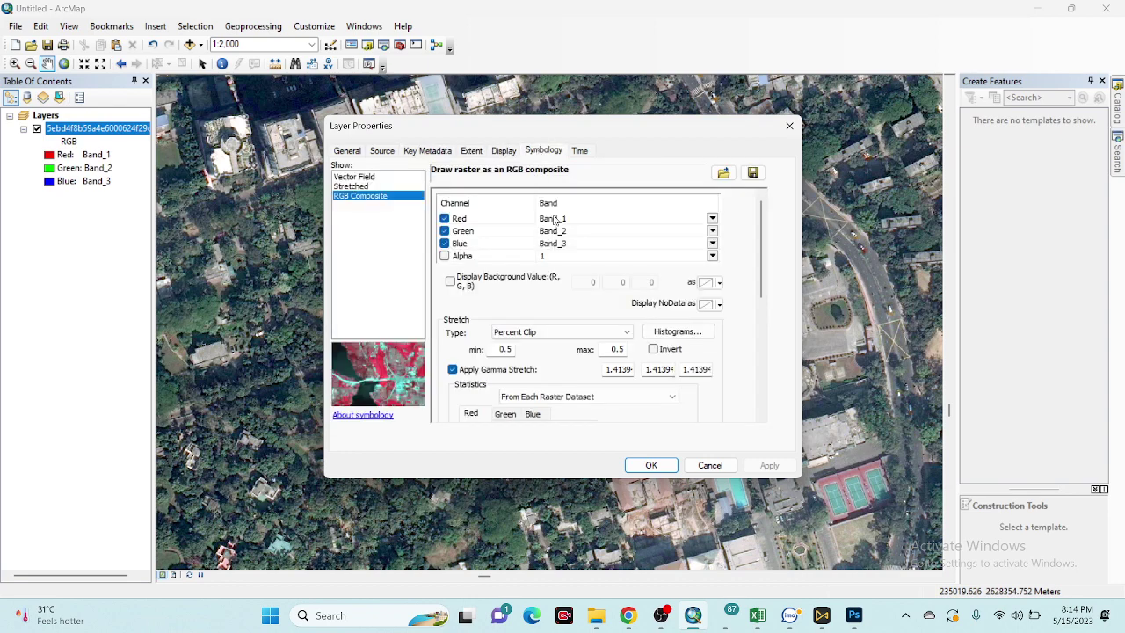
drag(600, 134, 305, 147)
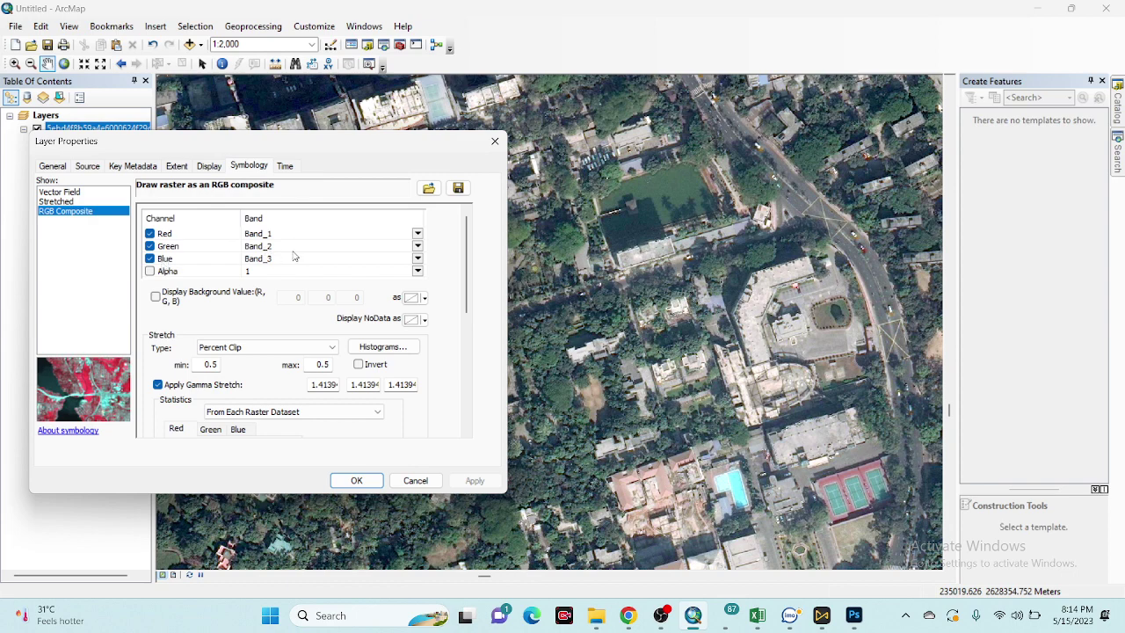
Assign Band_2 to the red channel and Band_1 to the green channel of the Dhaka raster's RGB composite
click(419, 236)
click(291, 265)
click(417, 247)
click(289, 261)
click(475, 480)
click(357, 481)
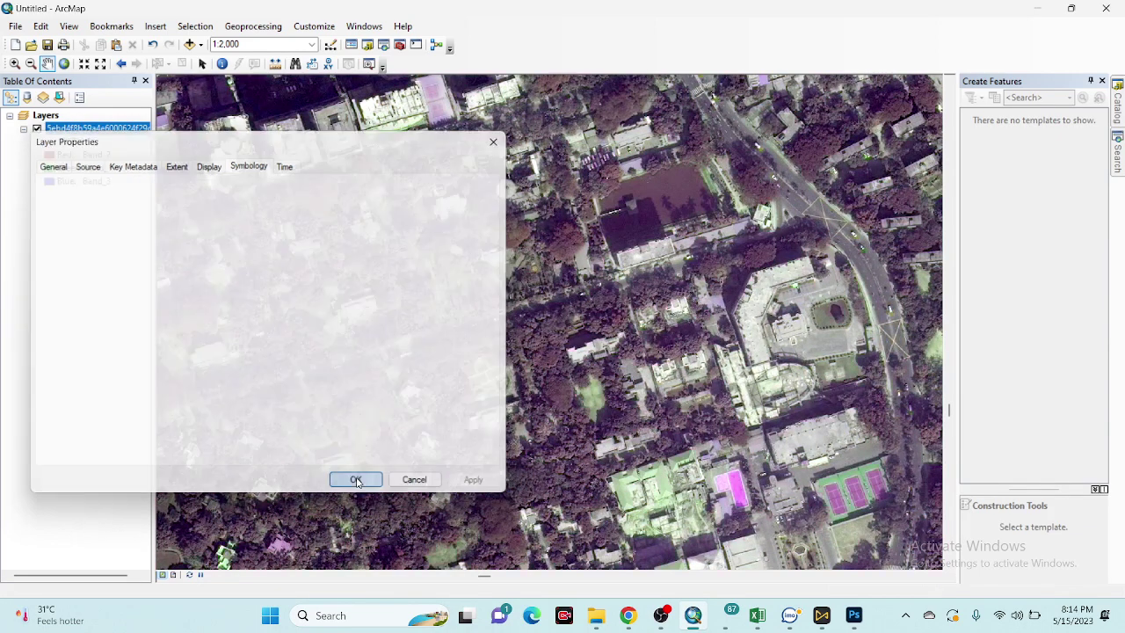
scroll(466, 313, down, 3)
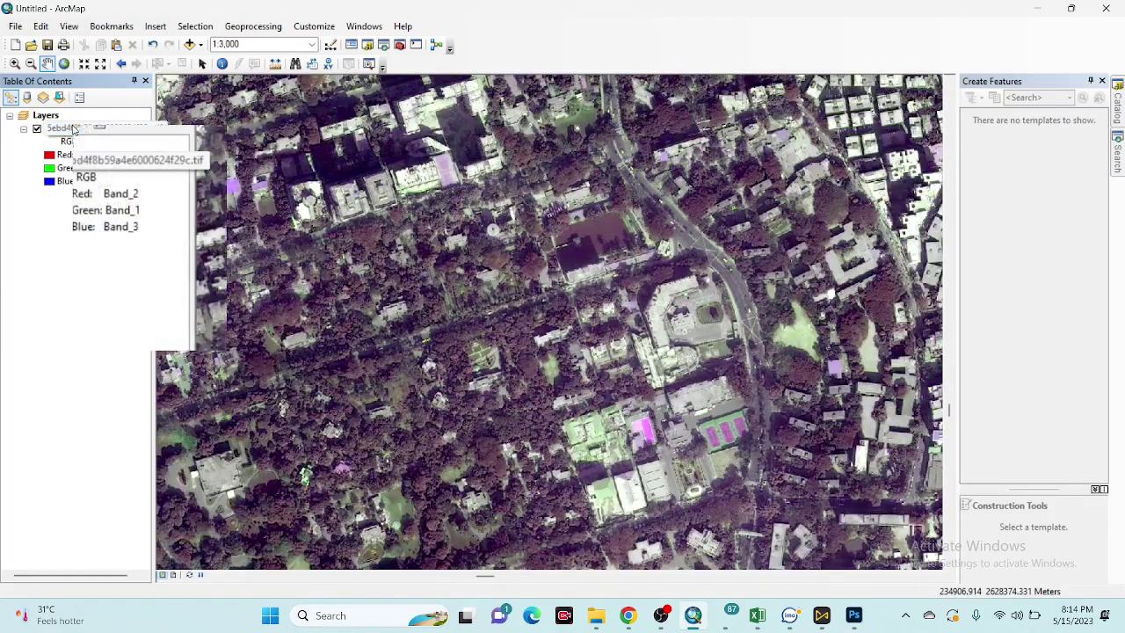
Restore the Dhaka raster's natural-colour composite with Band_1 as red, Band_2 as green and Band_3 as blue
right_click(74, 128)
click(138, 337)
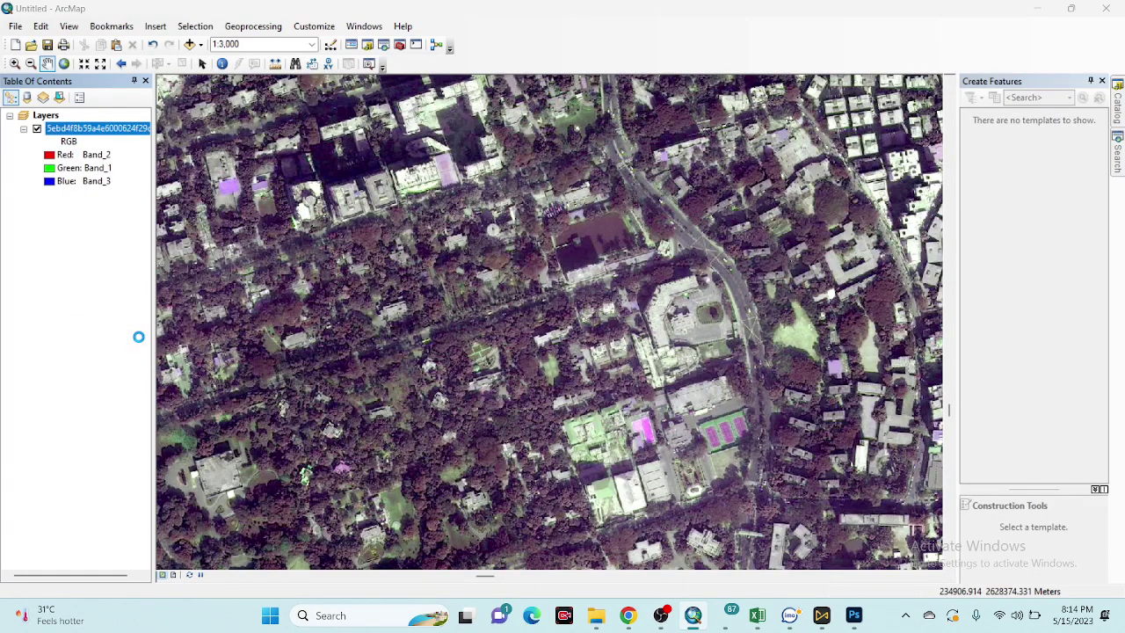
click(561, 234)
click(563, 246)
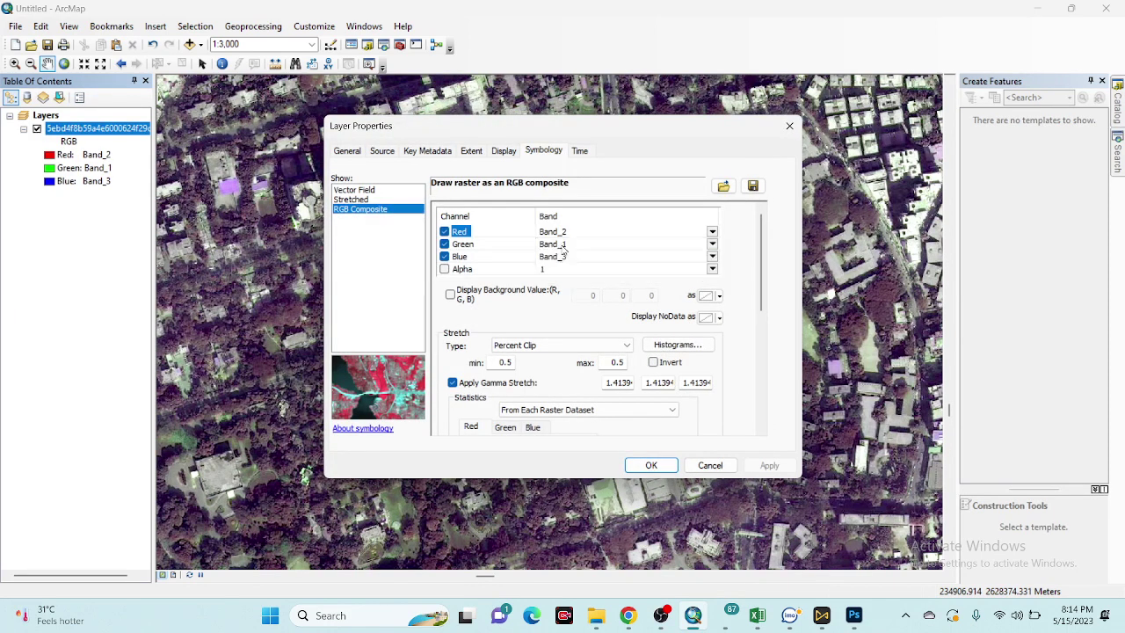
click(563, 244)
click(566, 273)
click(563, 257)
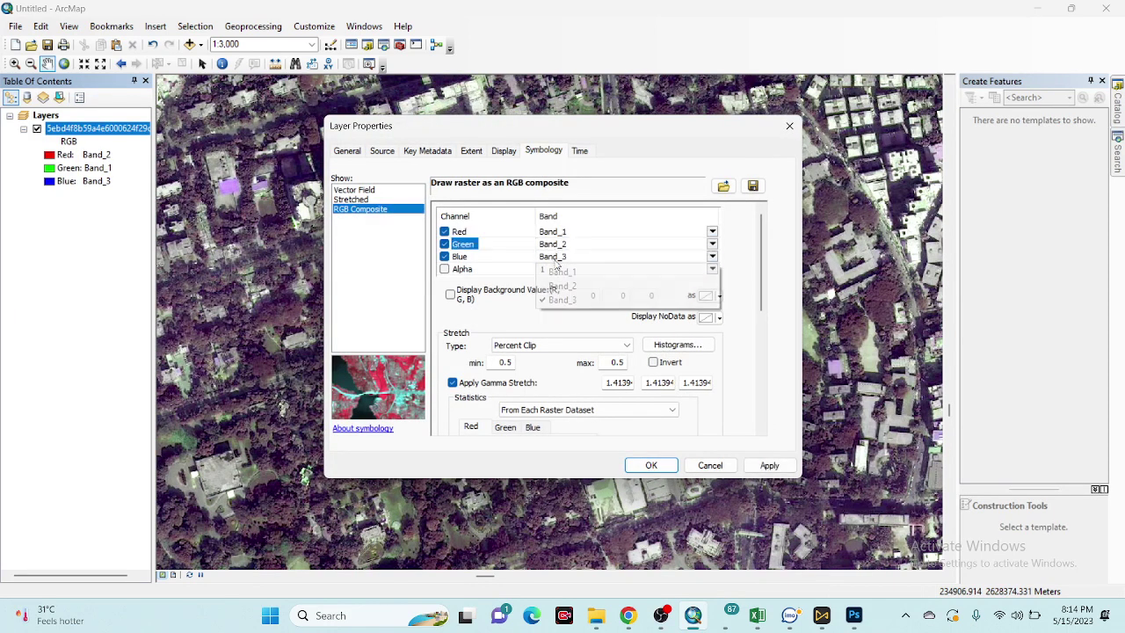
click(554, 299)
click(770, 466)
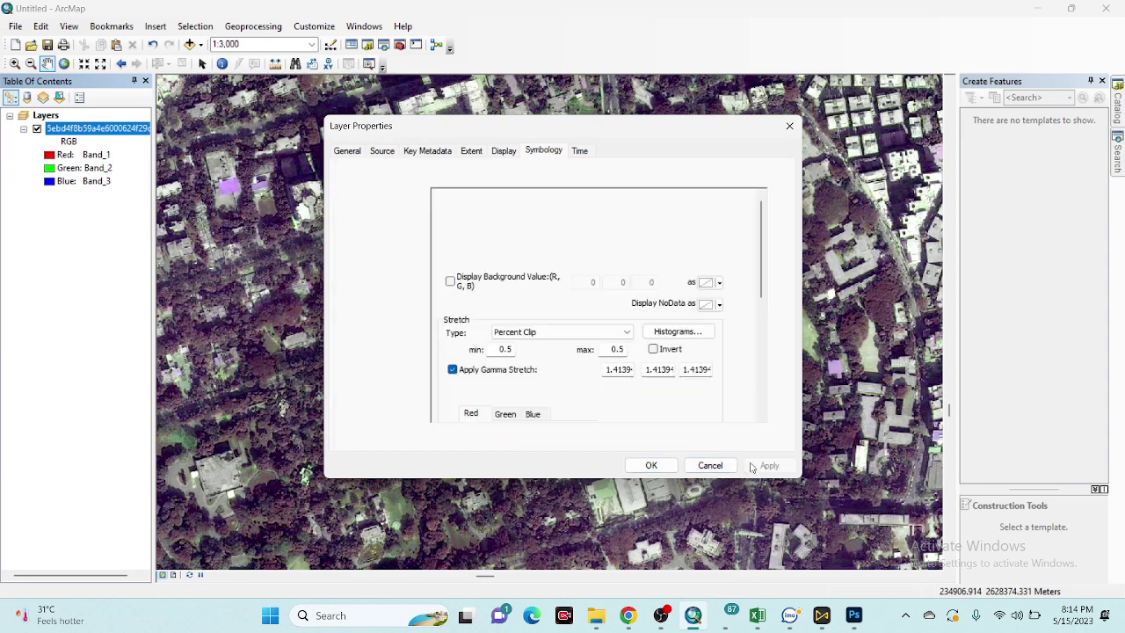
click(651, 466)
Examine the natural-colour image around the large building complex, green pond and wooded blocks at scales between 1:1,250 and 1:3,000
scroll(510, 290, down, 2)
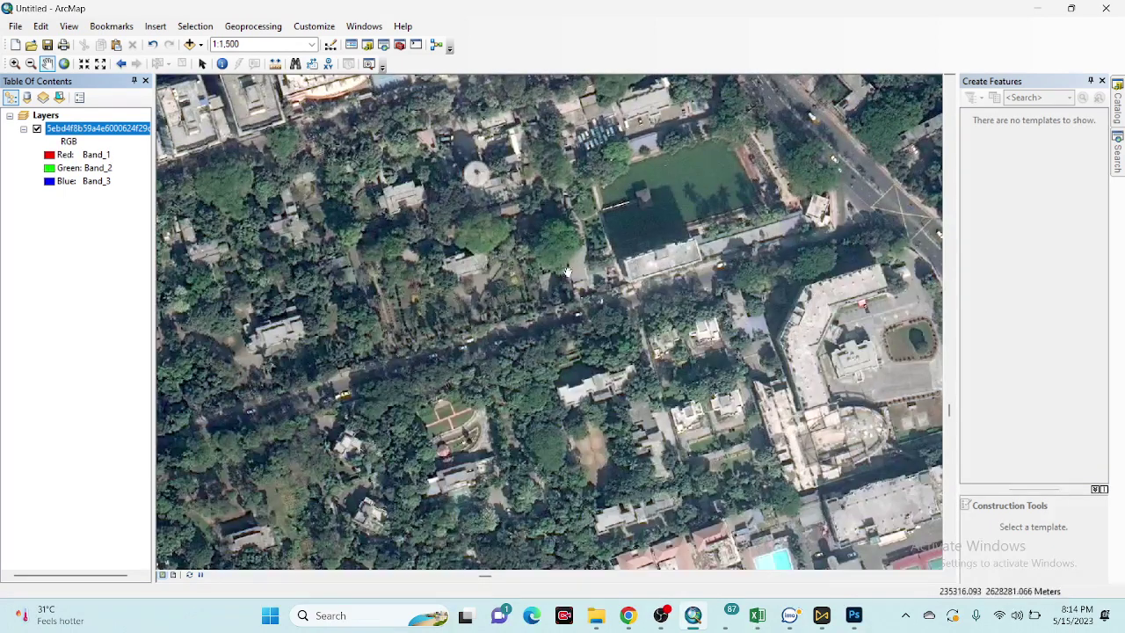
drag(567, 274, 540, 373)
drag(461, 221, 655, 367)
drag(512, 367, 522, 294)
scroll(522, 294, down, 2)
scroll(522, 294, up, 1)
scroll(522, 294, up, 2)
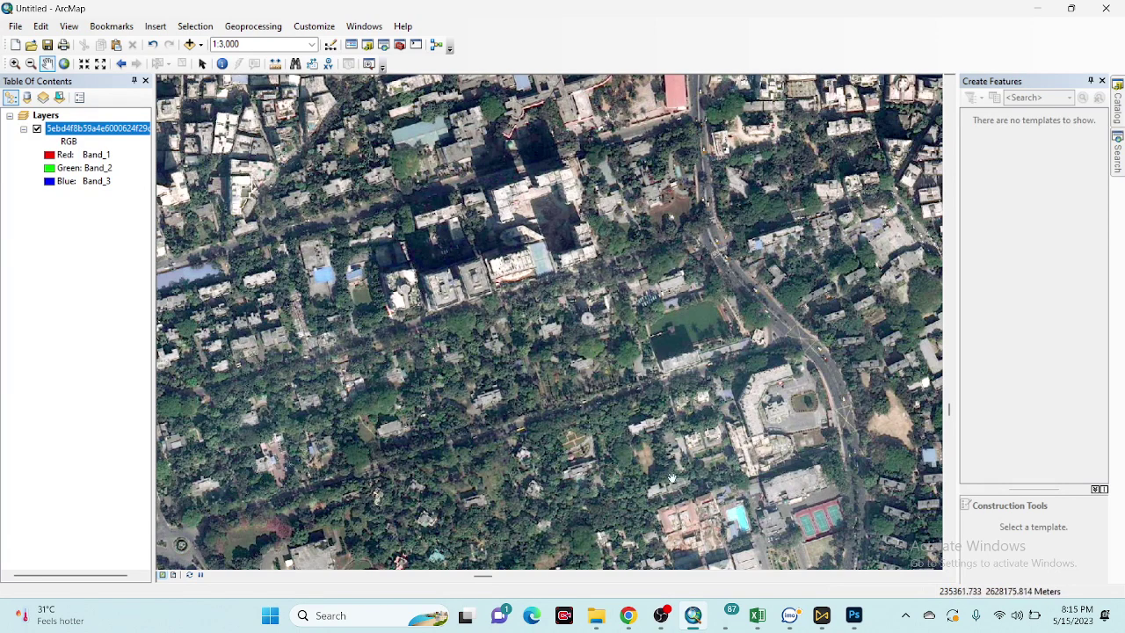
scroll(476, 233, up, 3)
scroll(566, 304, down, 1)
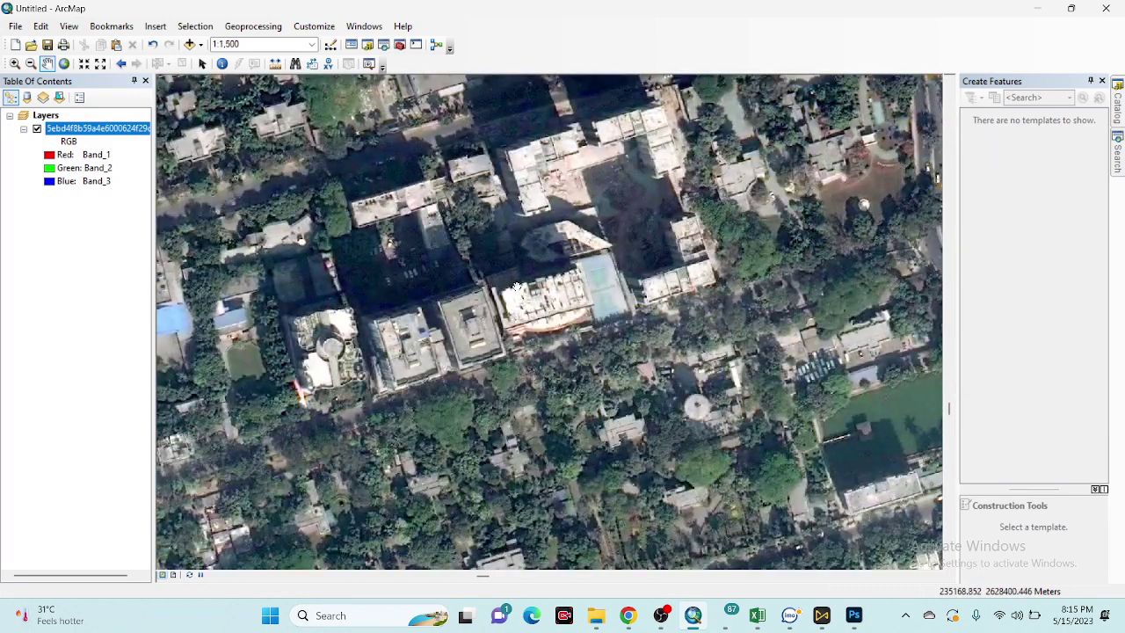
scroll(536, 282, down, 1)
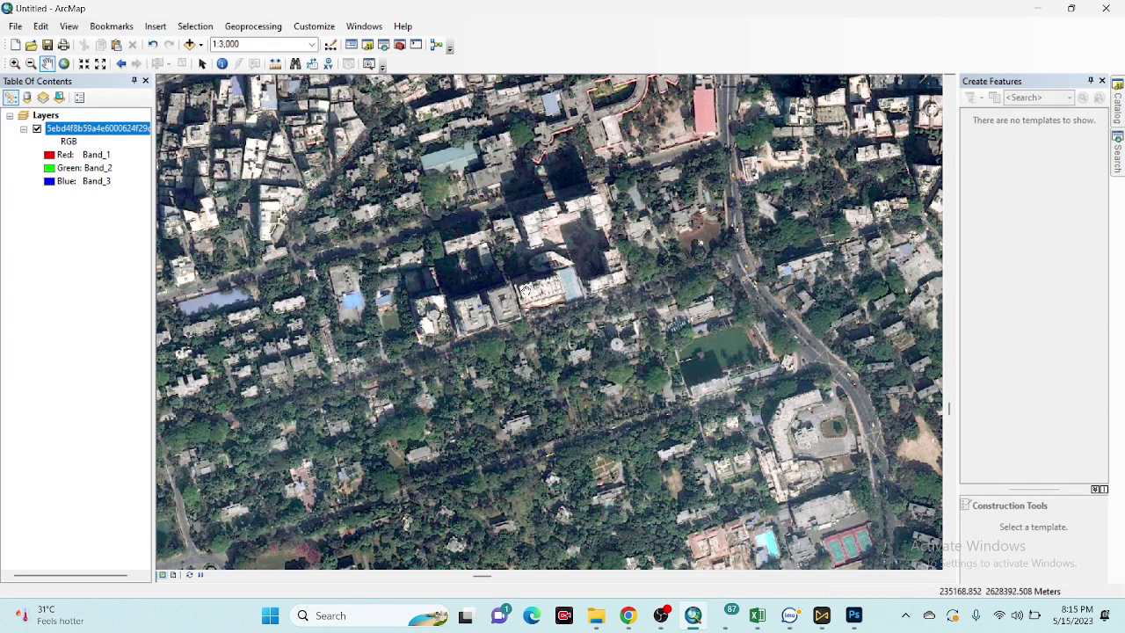
scroll(526, 291, down, 1)
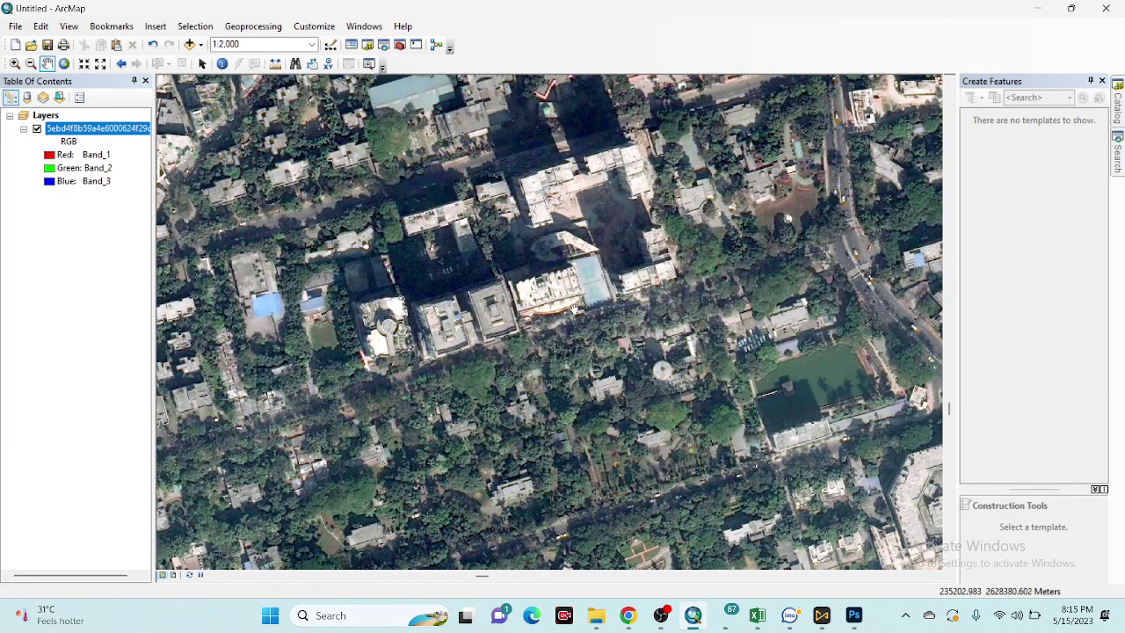
scroll(573, 313, down, 1)
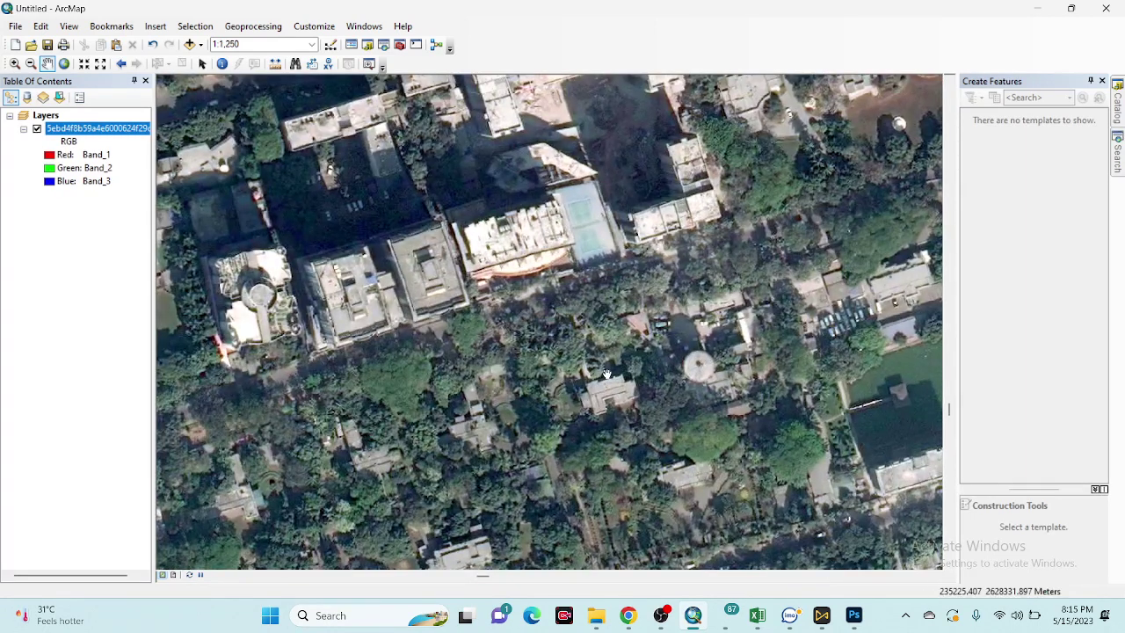
Inspect the dense built-up area northwest of the complex, up to the roundabout and lakes, at 1:4,000 scale
scroll(607, 373, up, 3)
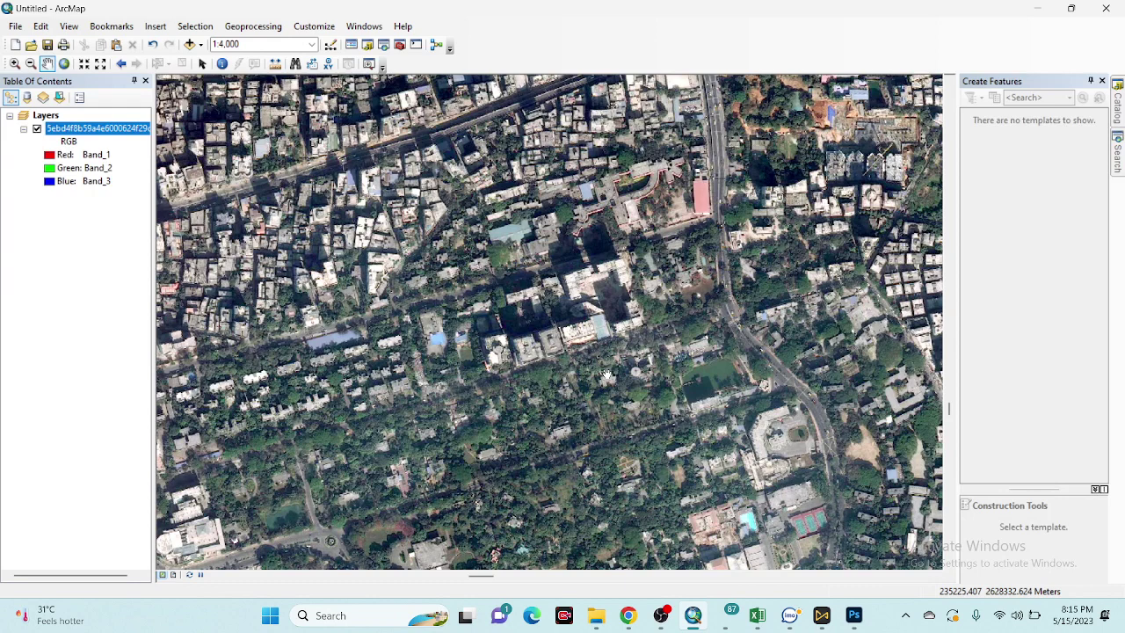
drag(631, 258, 703, 386)
drag(563, 208, 731, 330)
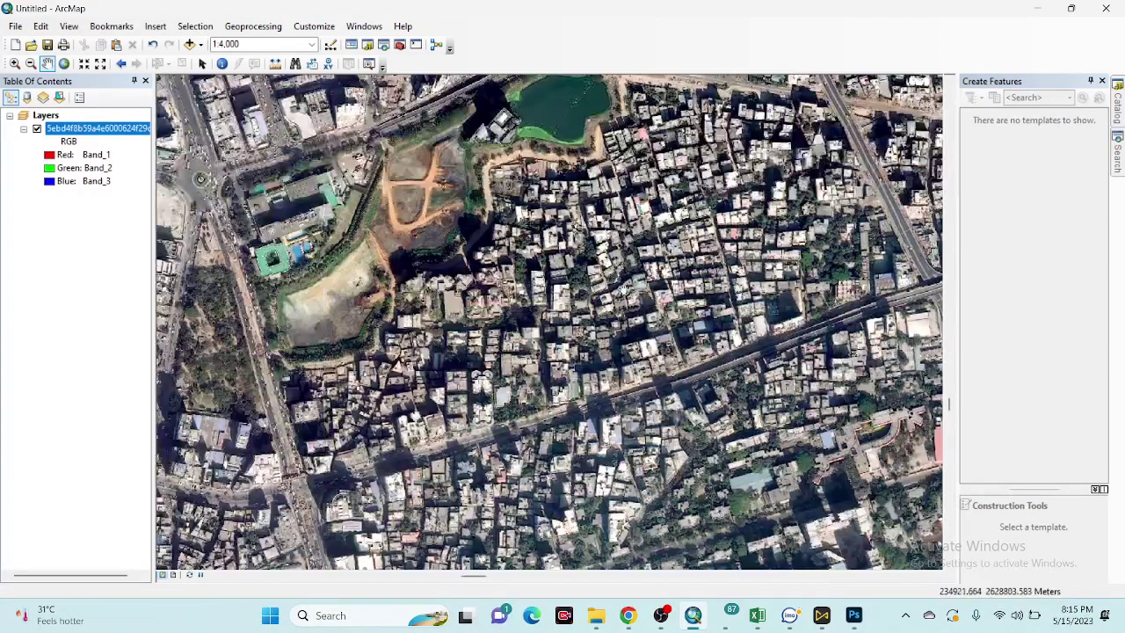
drag(587, 276, 687, 402)
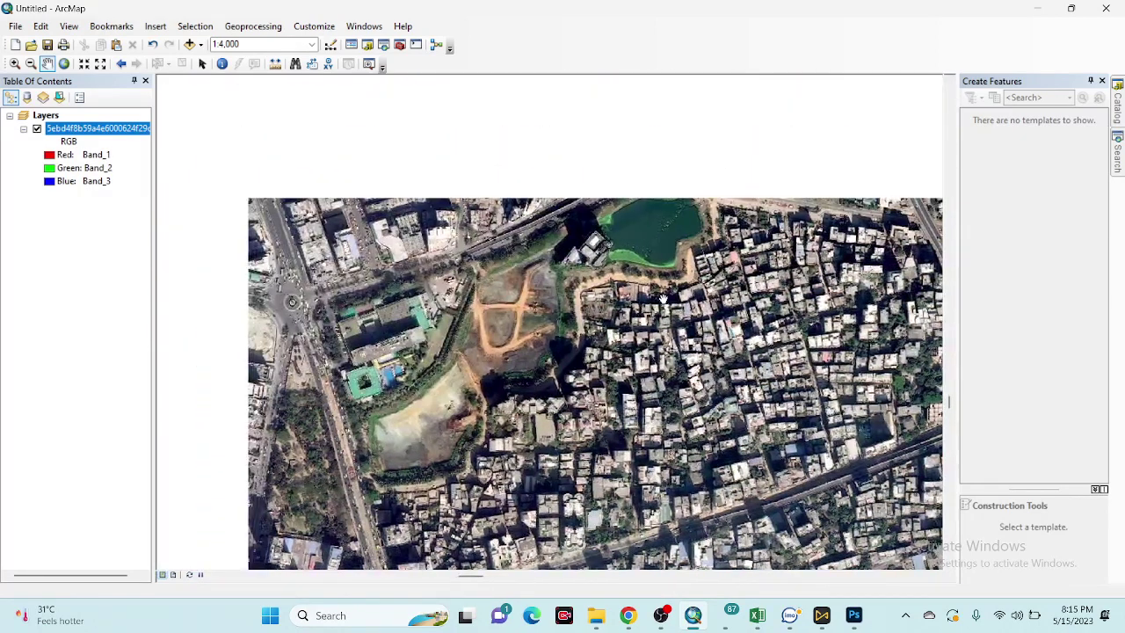
drag(638, 319, 712, 319)
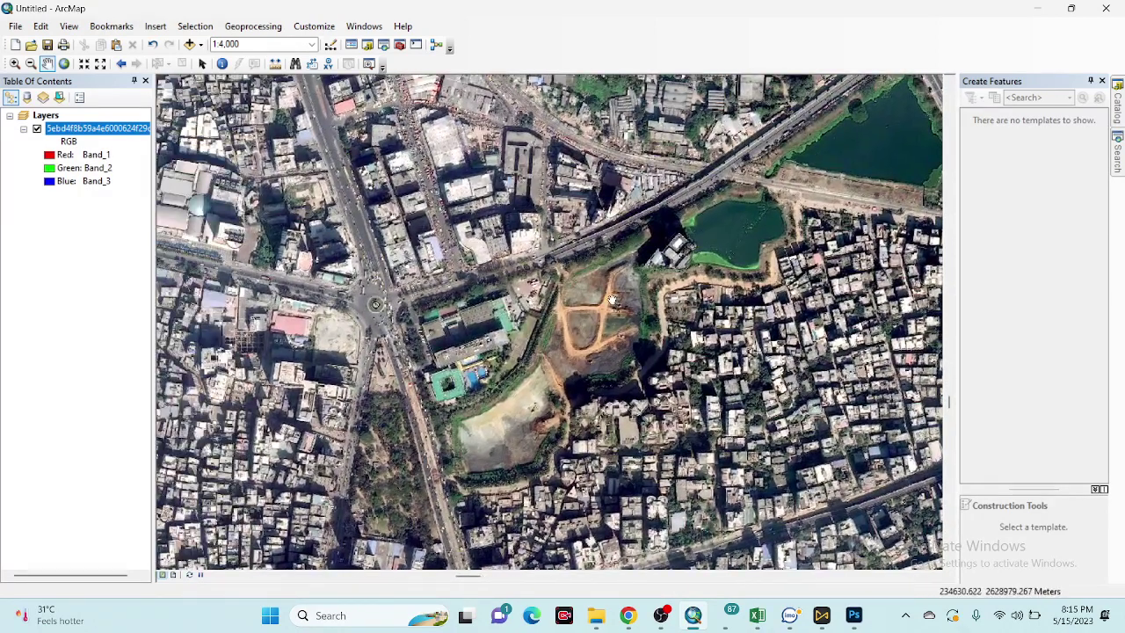